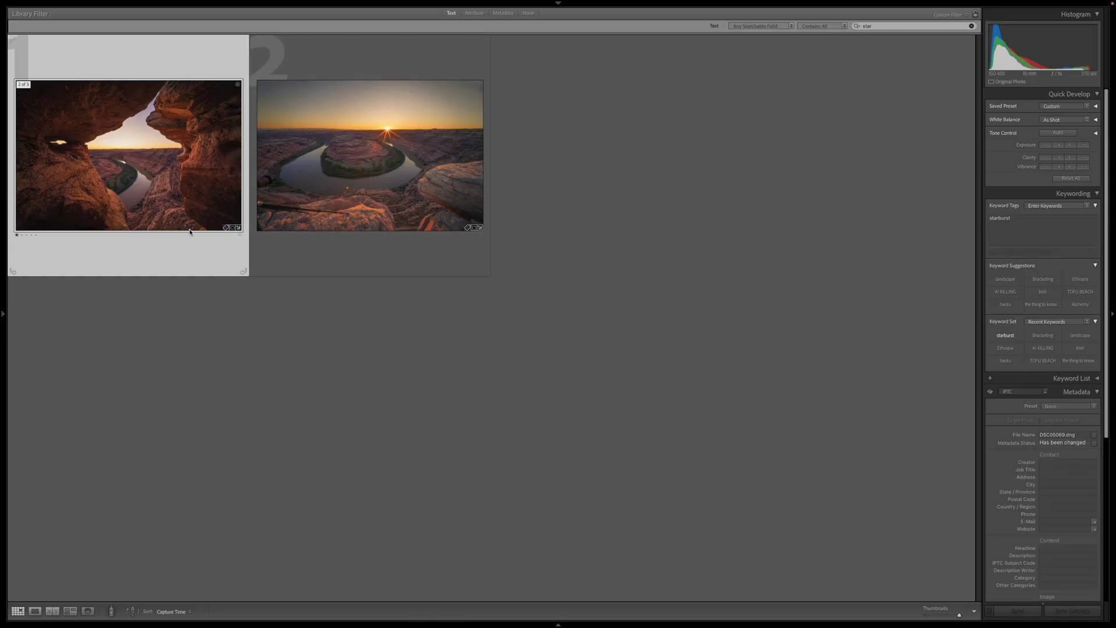
Step: Open the canyon-arch sunset photo full size from the 'star'-filtered Library grid
double_click(186, 178)
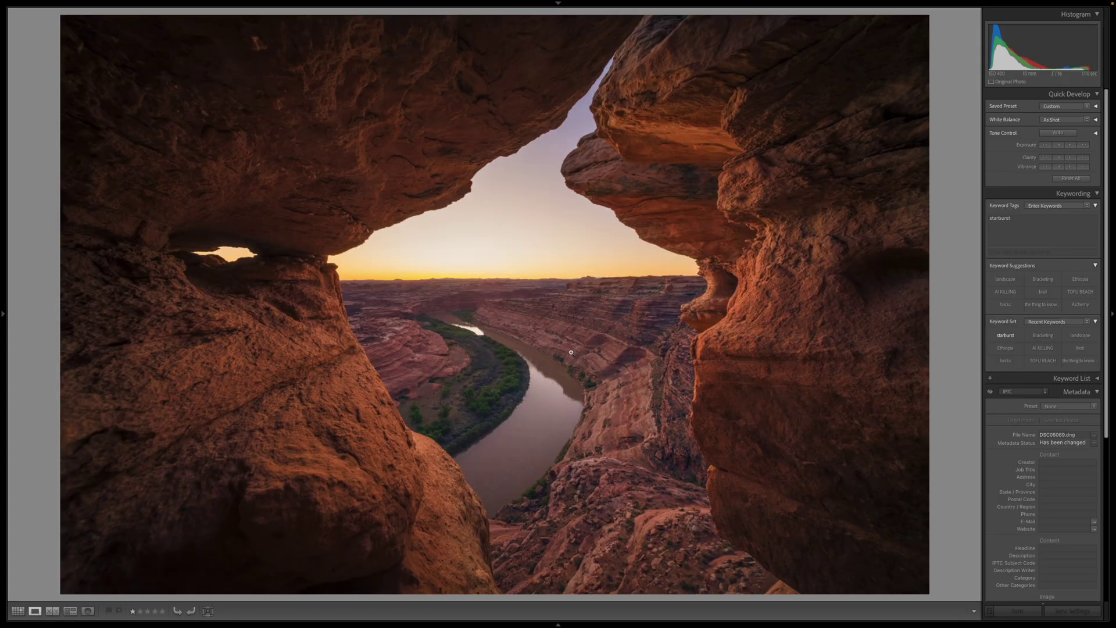
Step: Show the canyon-arch photo's masks in Develop and toggle them off and on to compare
key(d)
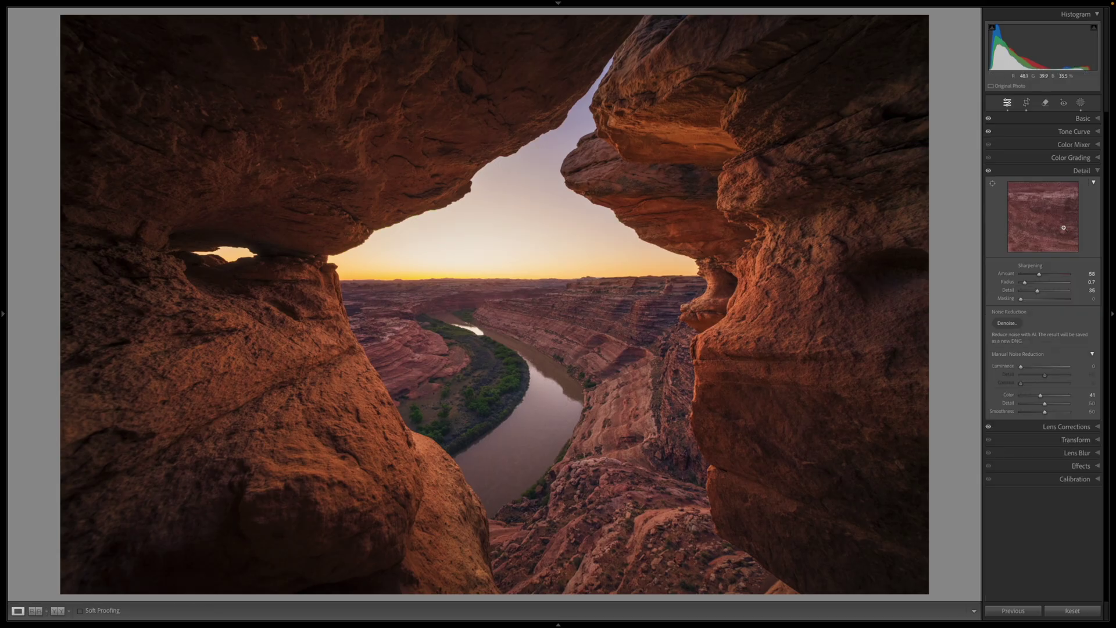
click(1076, 122)
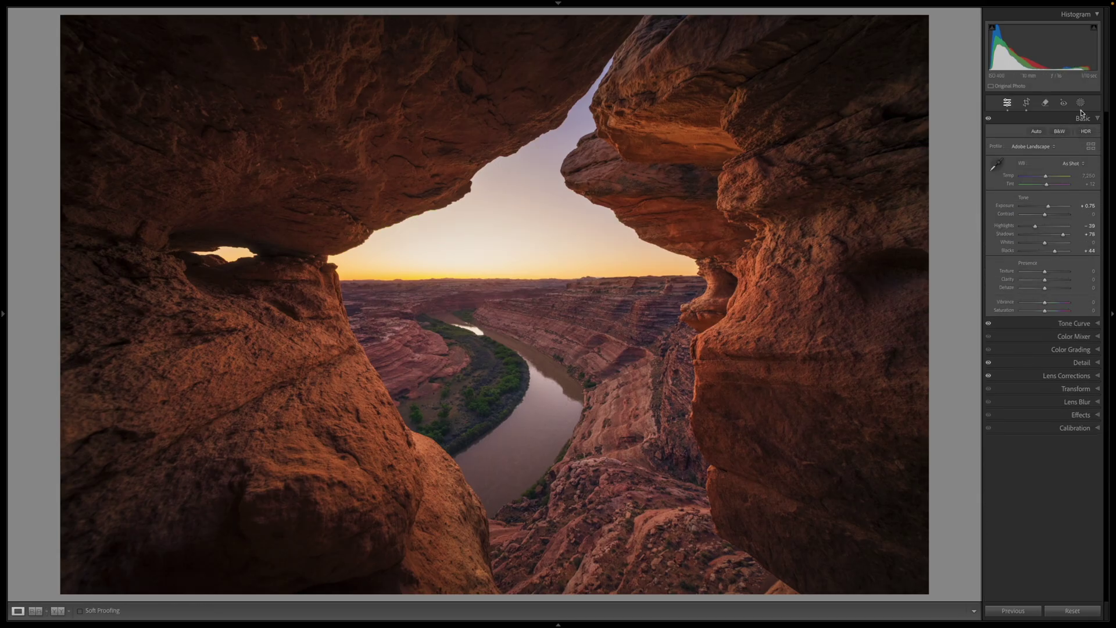
click(1081, 103)
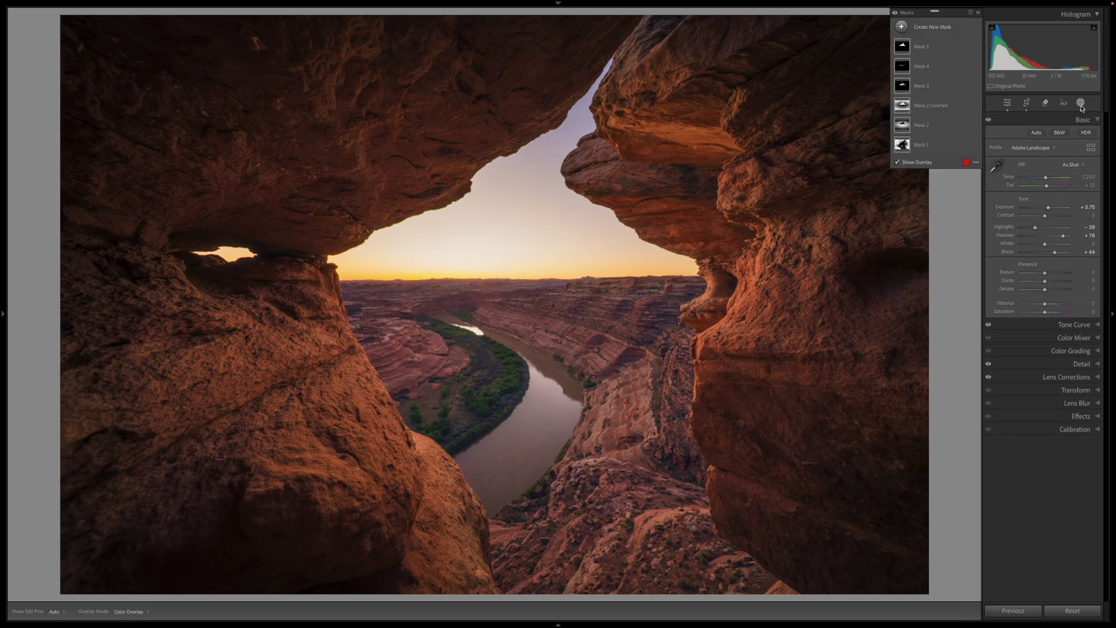
click(896, 13)
click(896, 12)
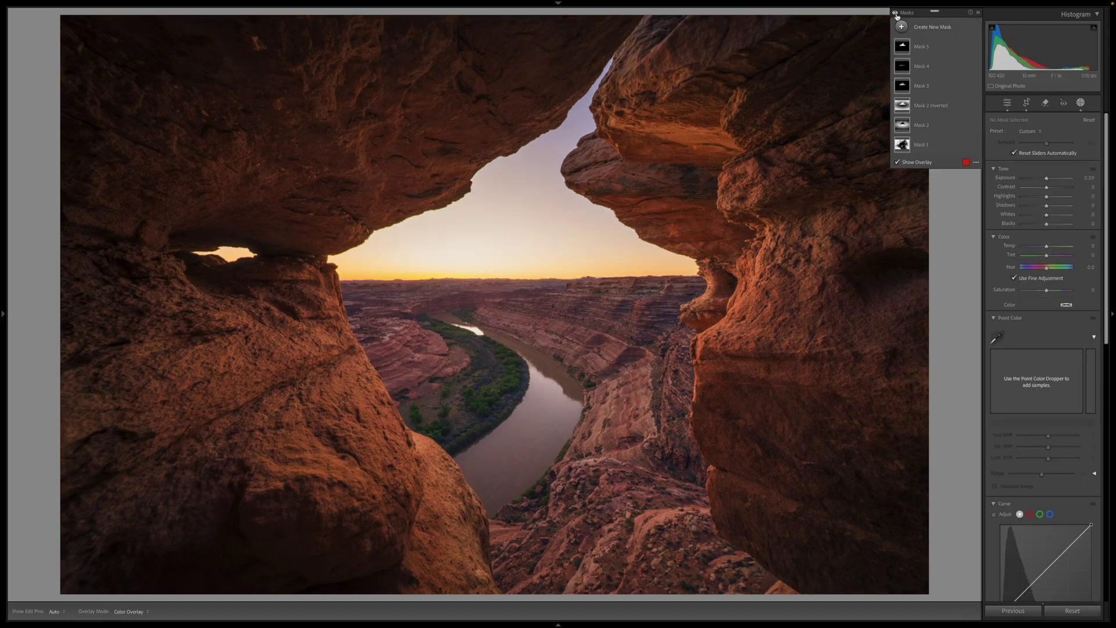
Step: Compare the river-bend sunrise photo's masks the same way, then return to the Library grid
key(Right)
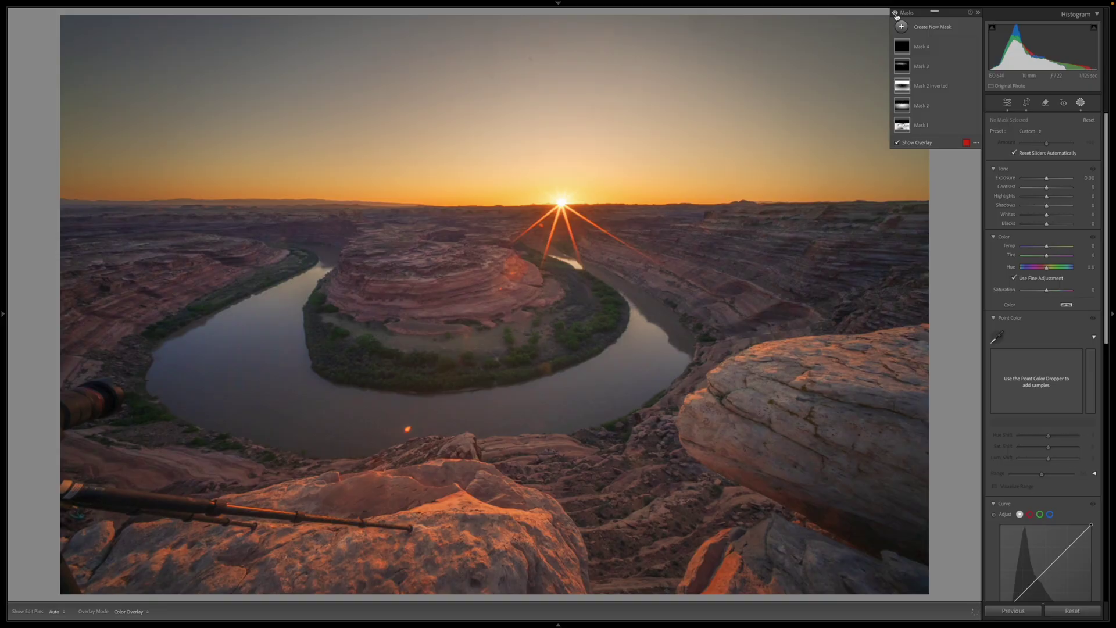
click(896, 13)
click(896, 13)
key(Left)
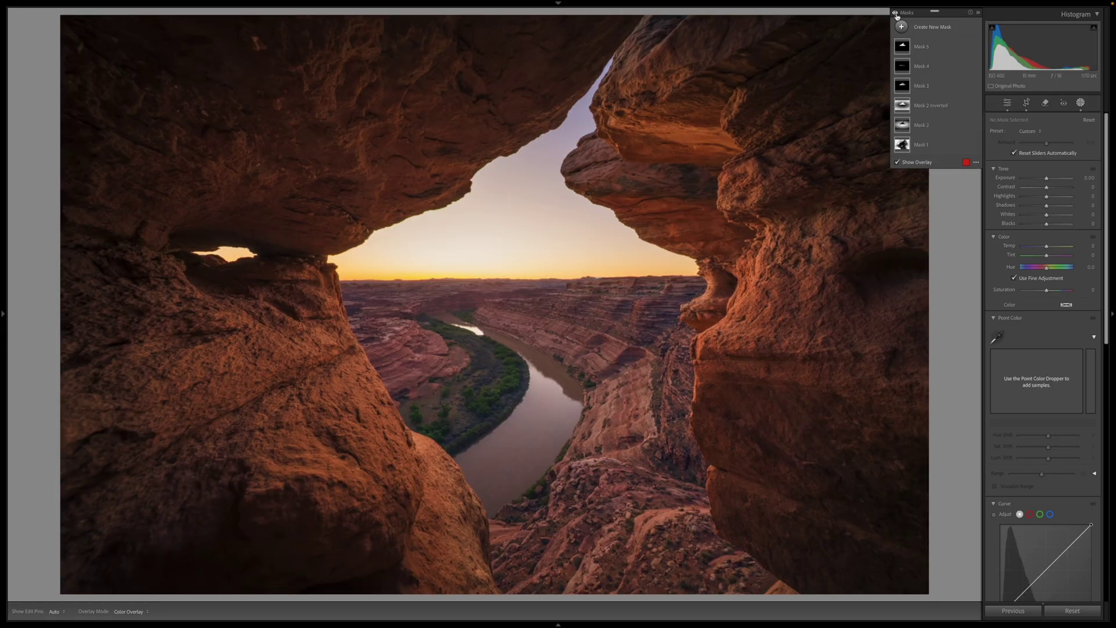
key(g)
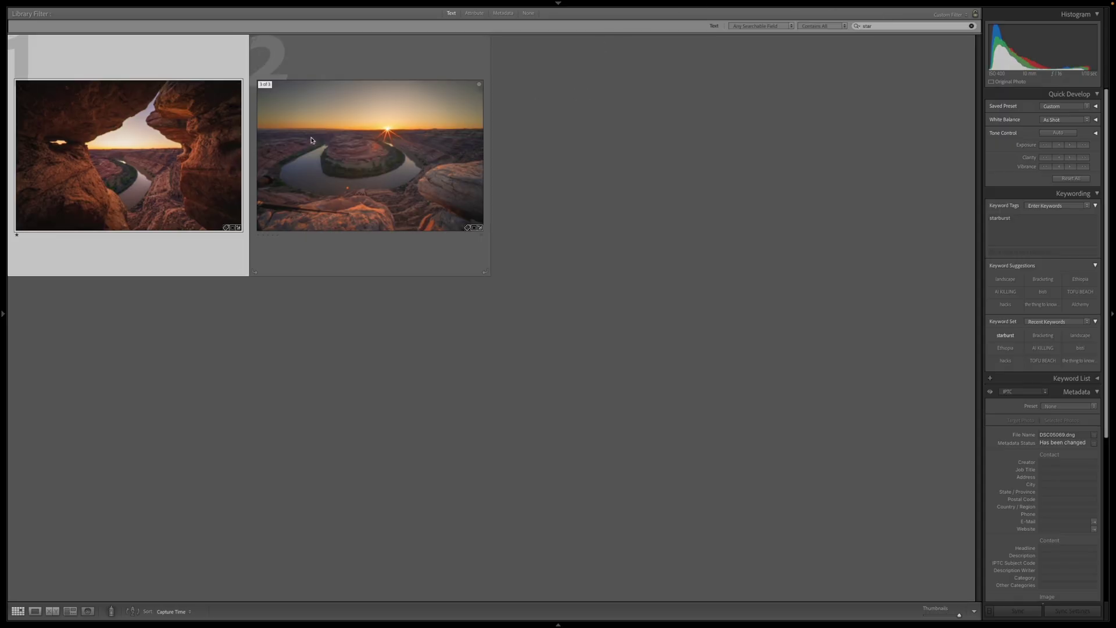
Step: Add the river-bend photo to the selection and open both as layers in one Photoshop document
shift+click(395, 169)
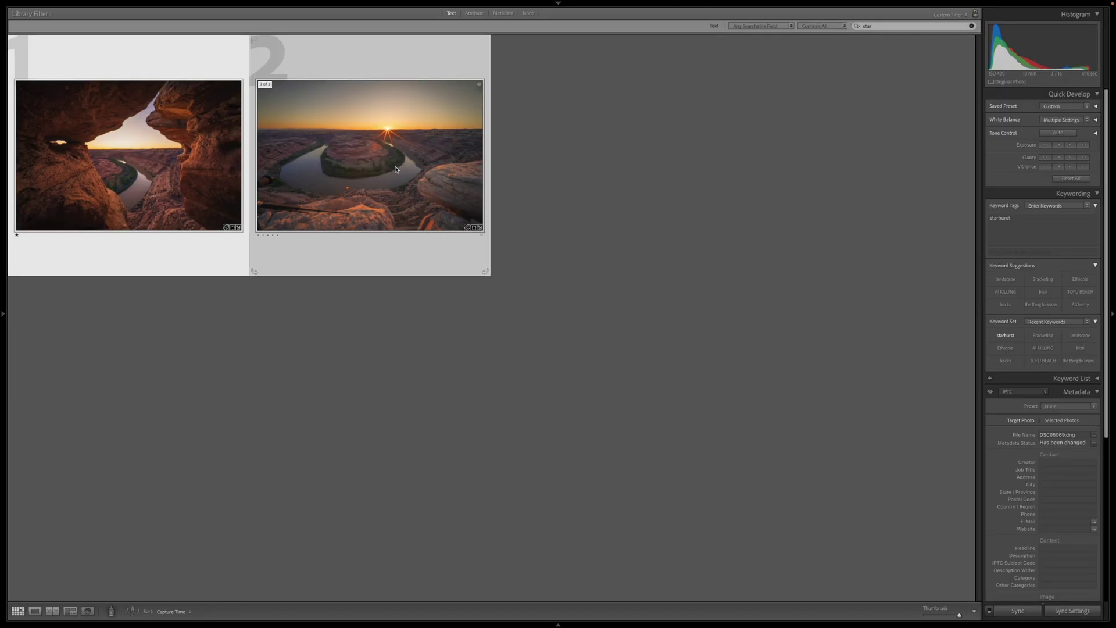
click(153, 6)
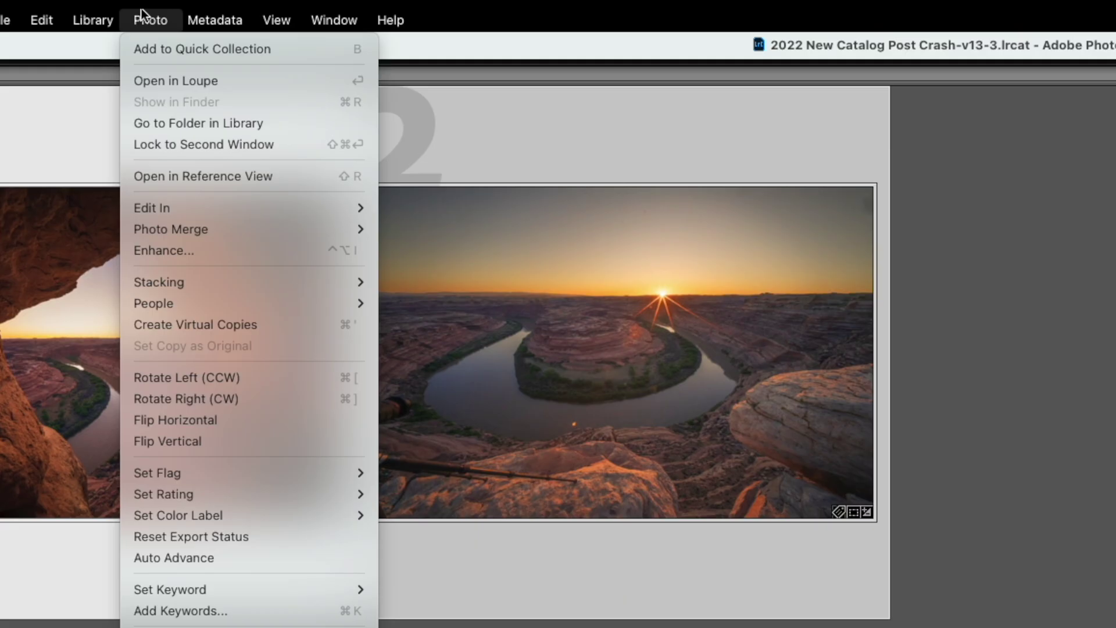
mouse_move(173, 94)
click(488, 388)
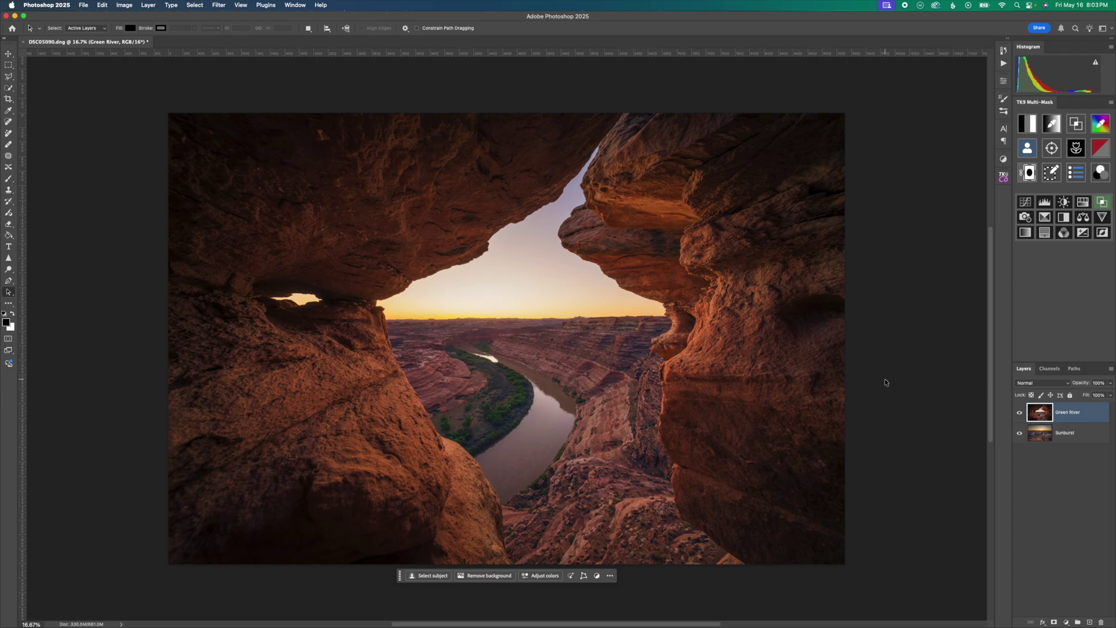
Step: Move the Green River layer below Sunburst, with both layers visible
click(1020, 412)
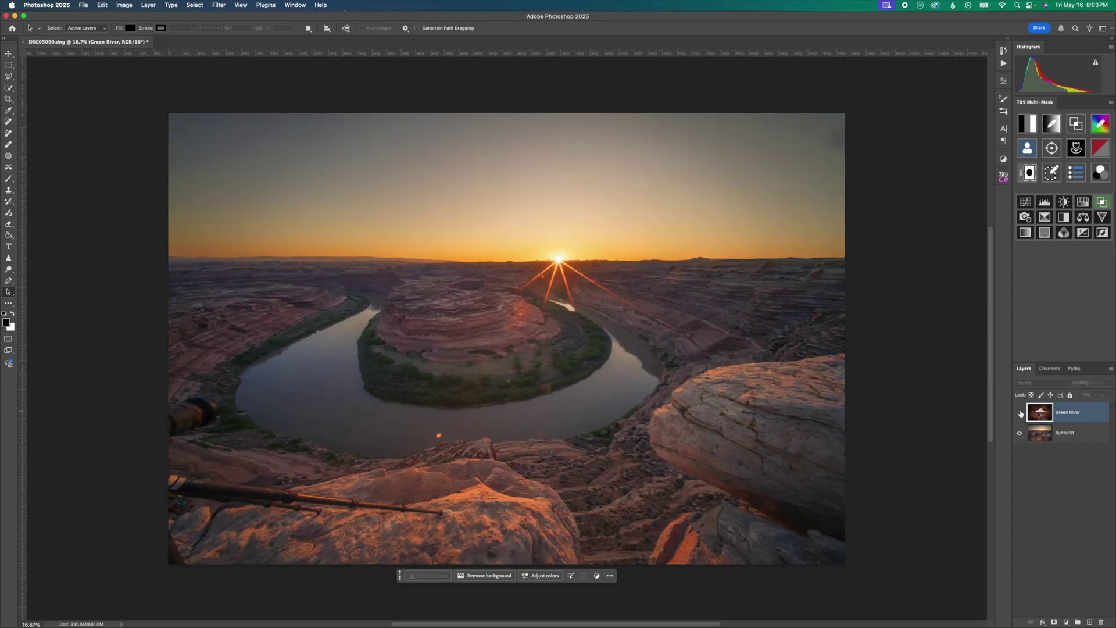
key(super+bracketleft)
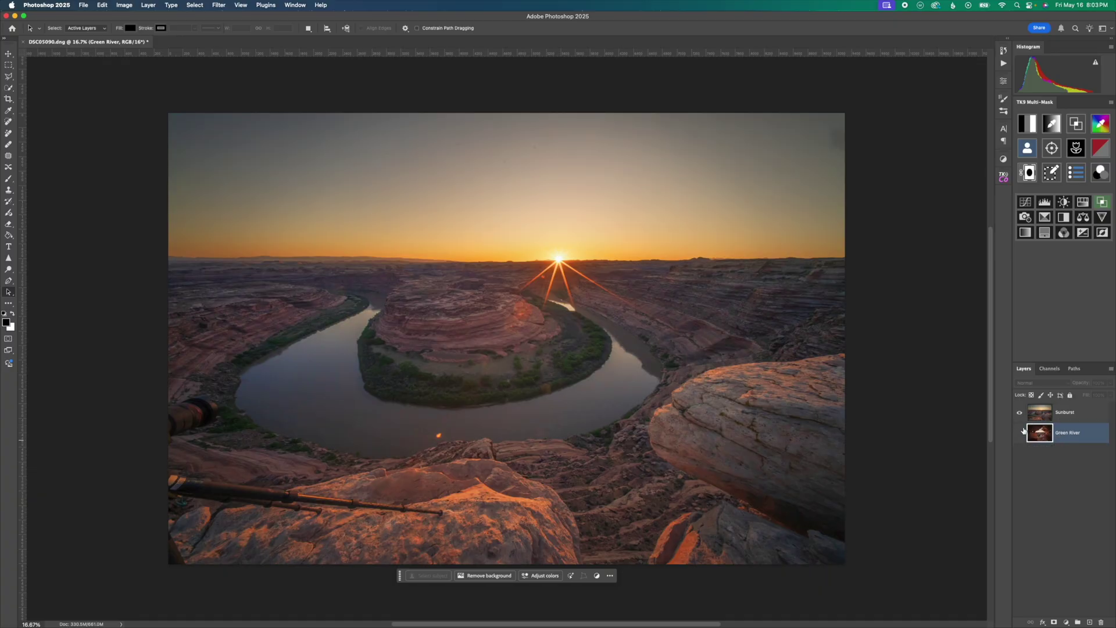
click(1021, 432)
Step: Toggle Sunburst on and off to compare, then select the Sunburst layer's opacity
click(1020, 413)
click(1020, 413)
click(1021, 413)
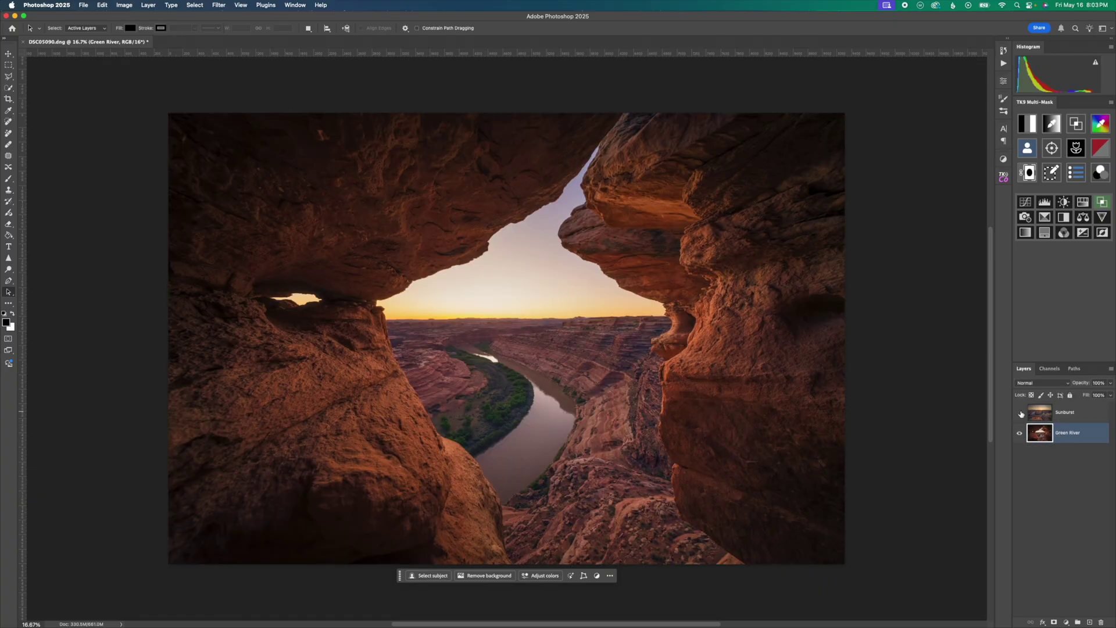
click(1022, 413)
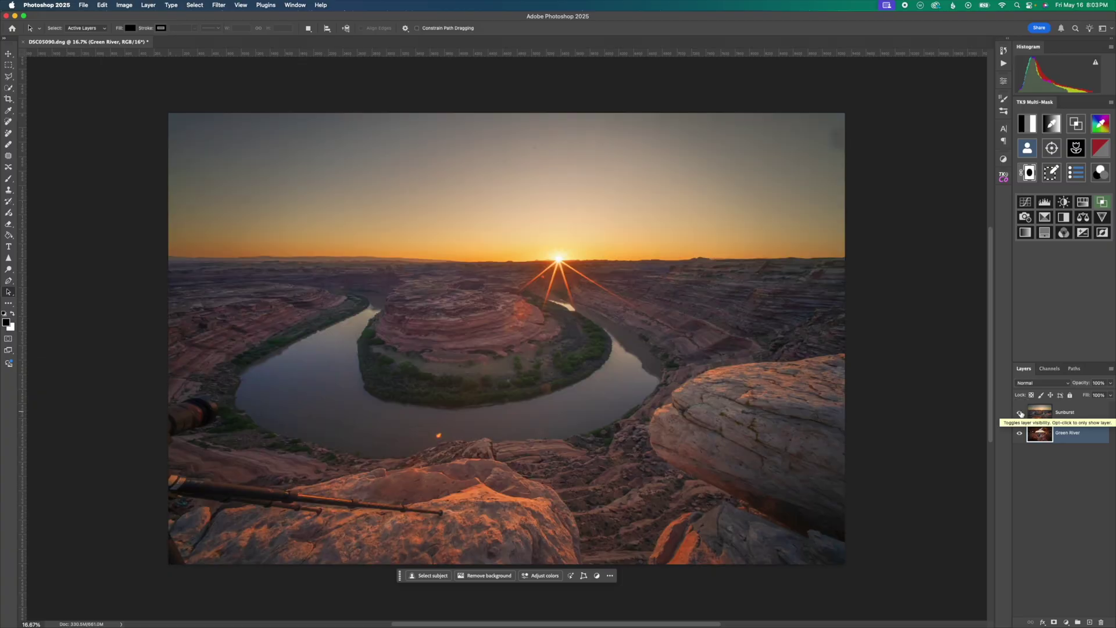
click(1021, 414)
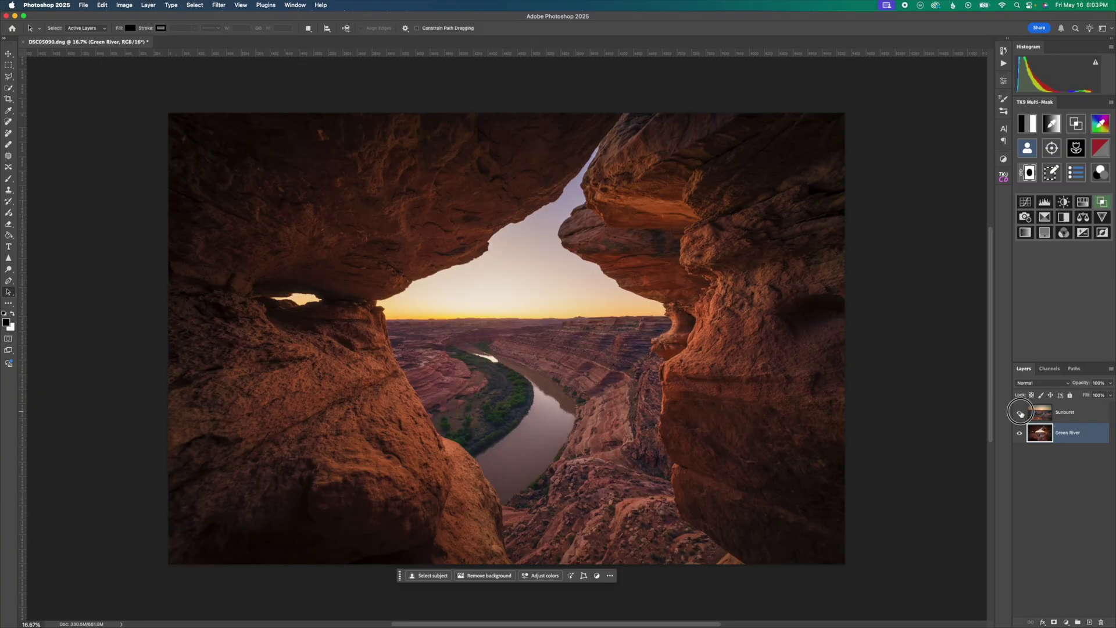
click(1022, 413)
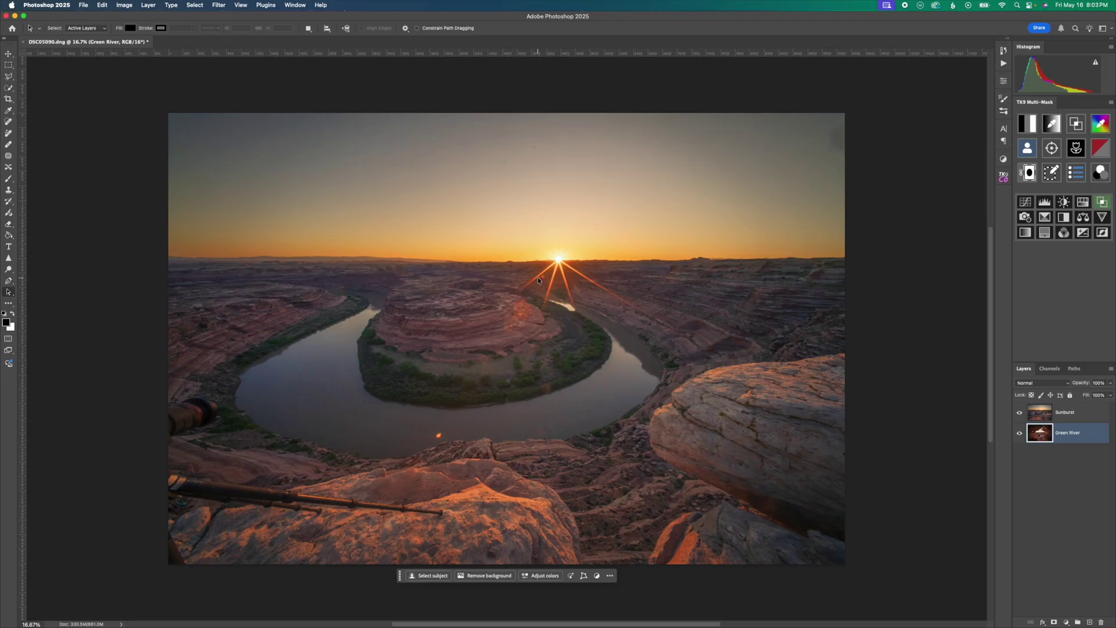
click(1094, 419)
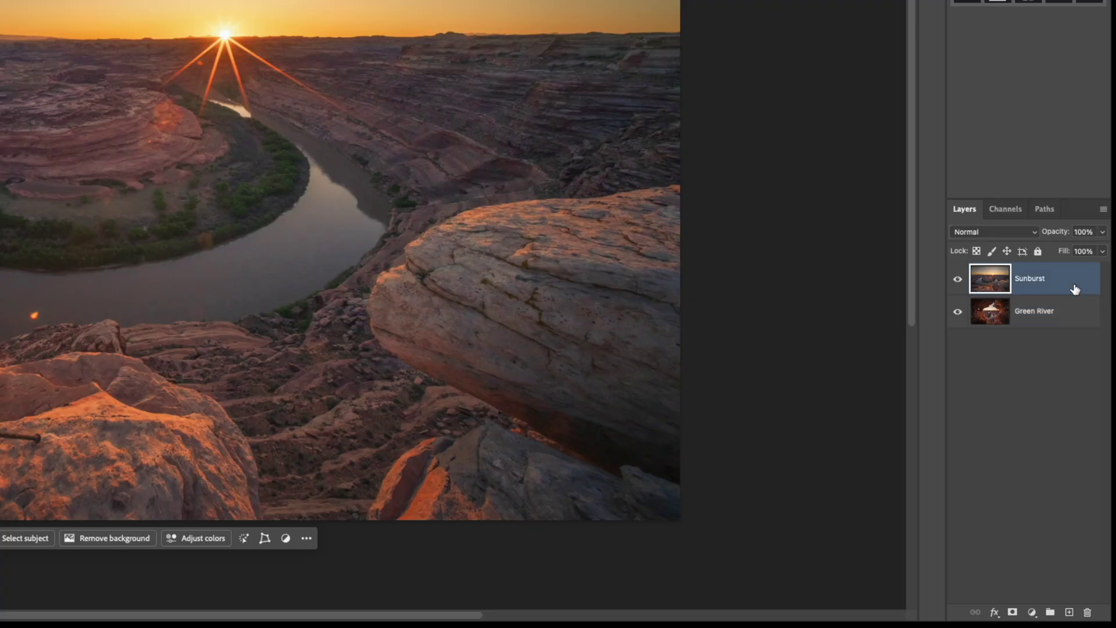
click(1085, 231)
Step: Drop Sunburst's opacity to 50% and drag it down and left over the arch
text(50)
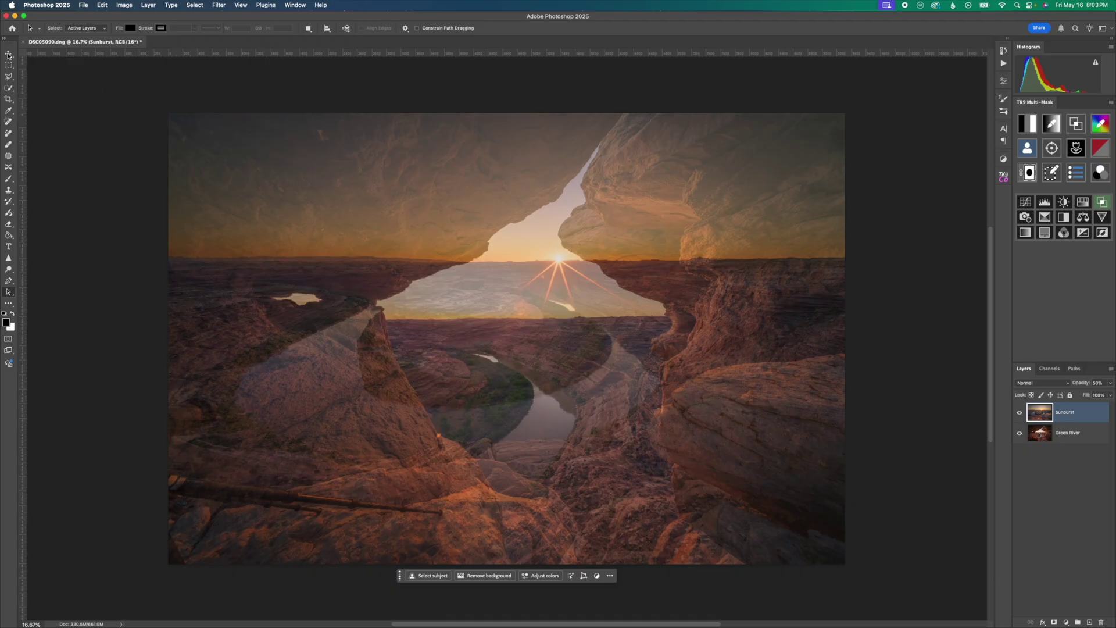
click(8, 54)
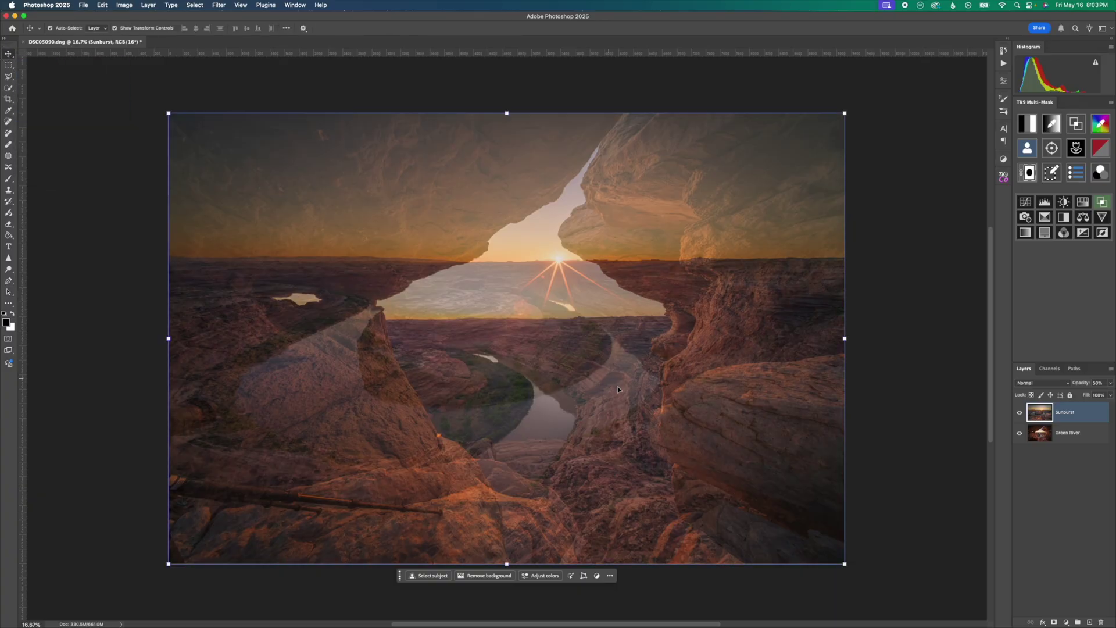
click(588, 296)
drag(588, 296, 521, 352)
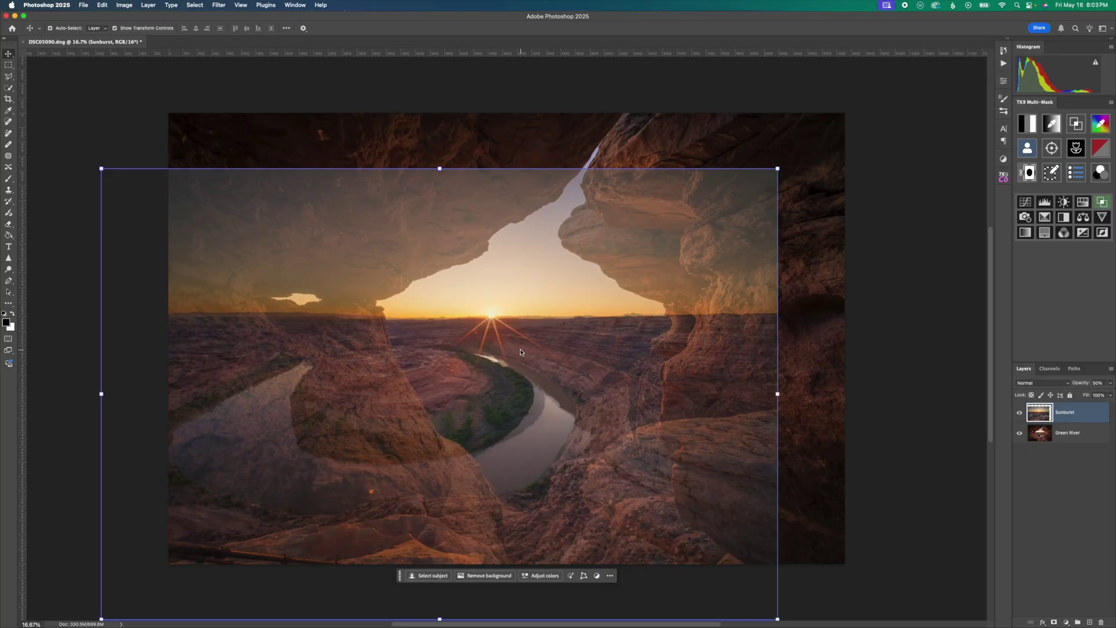
Step: Zoom in and nudge Sunburst so its horizon lines up with the canyon's
scroll(521, 351, up, 3)
scroll(521, 352, up, 2)
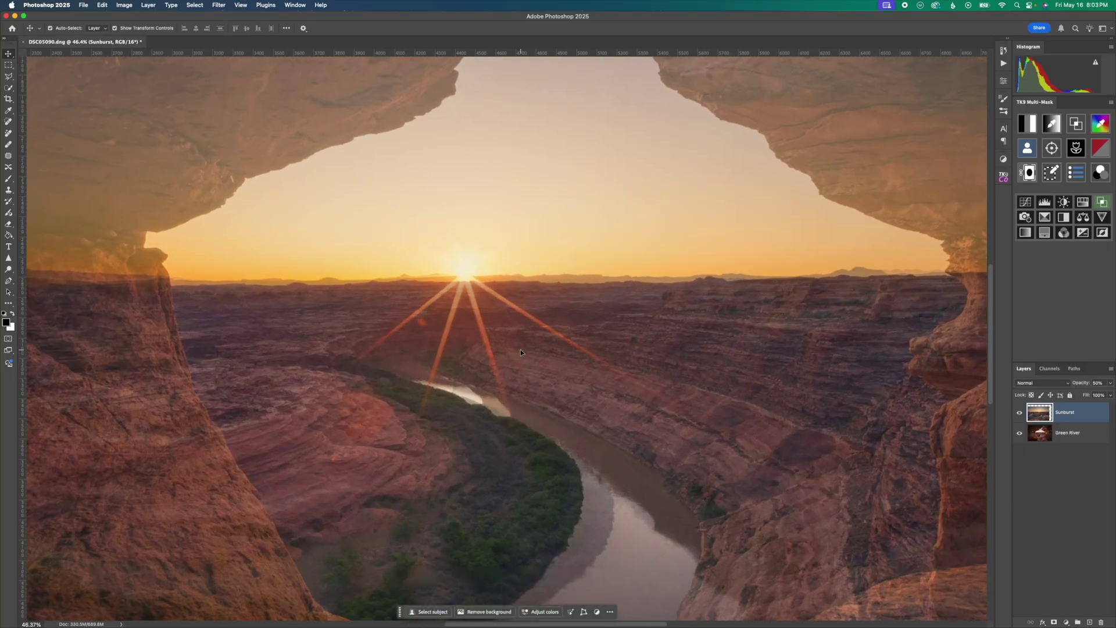
scroll(521, 350, up, 2)
drag(596, 270, 576, 280)
scroll(576, 280, up, 1)
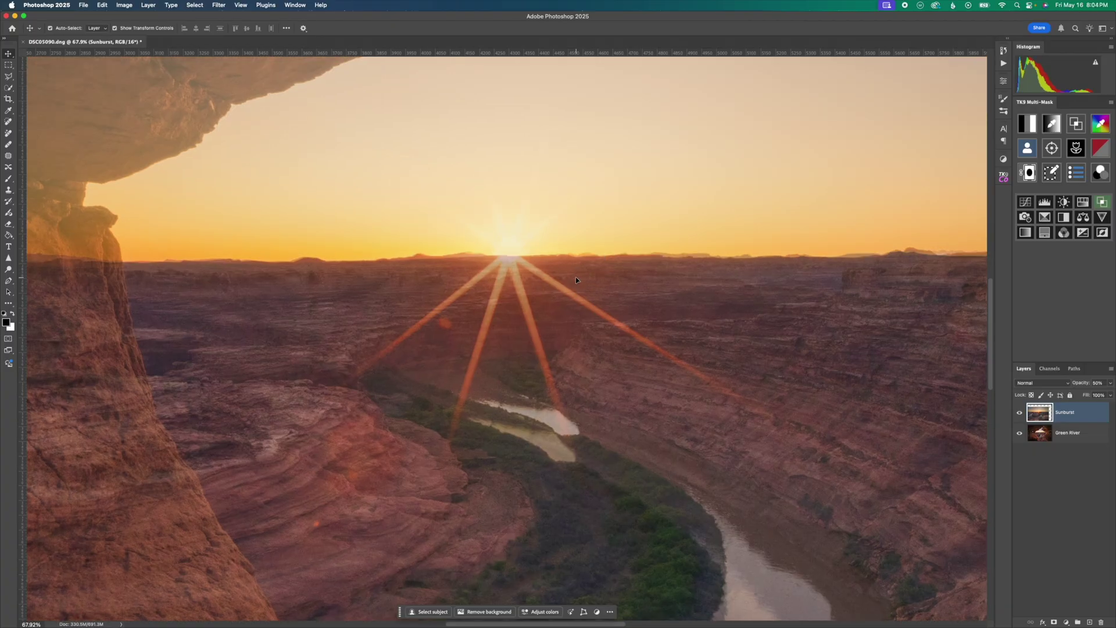
scroll(576, 280, up, 5)
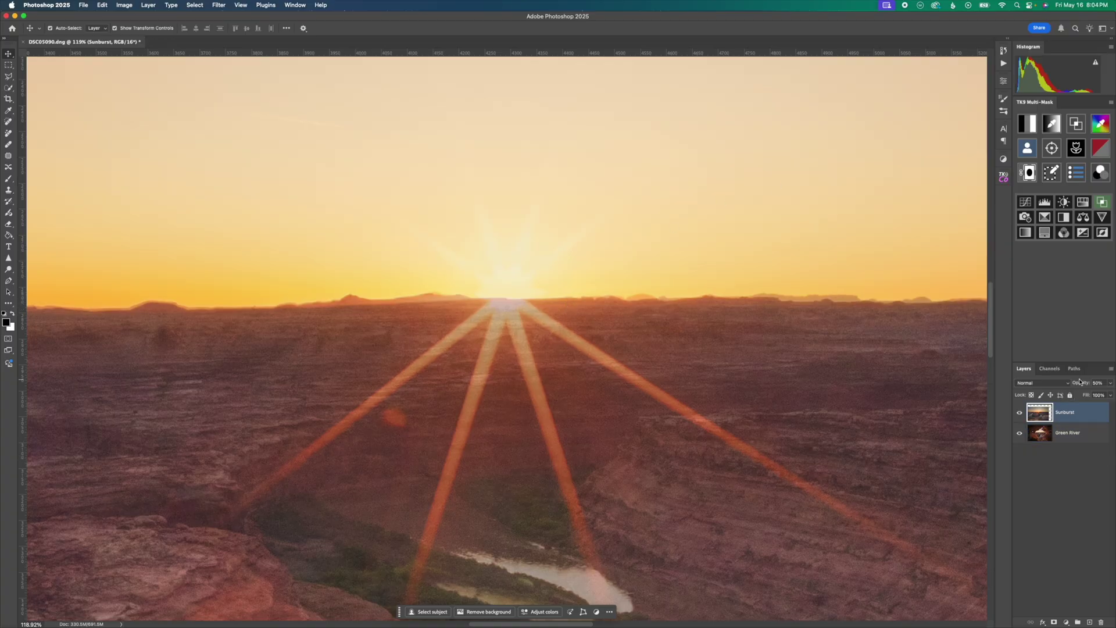
Step: Restore Sunburst to 100% opacity and fit the whole image on screen
key(0)
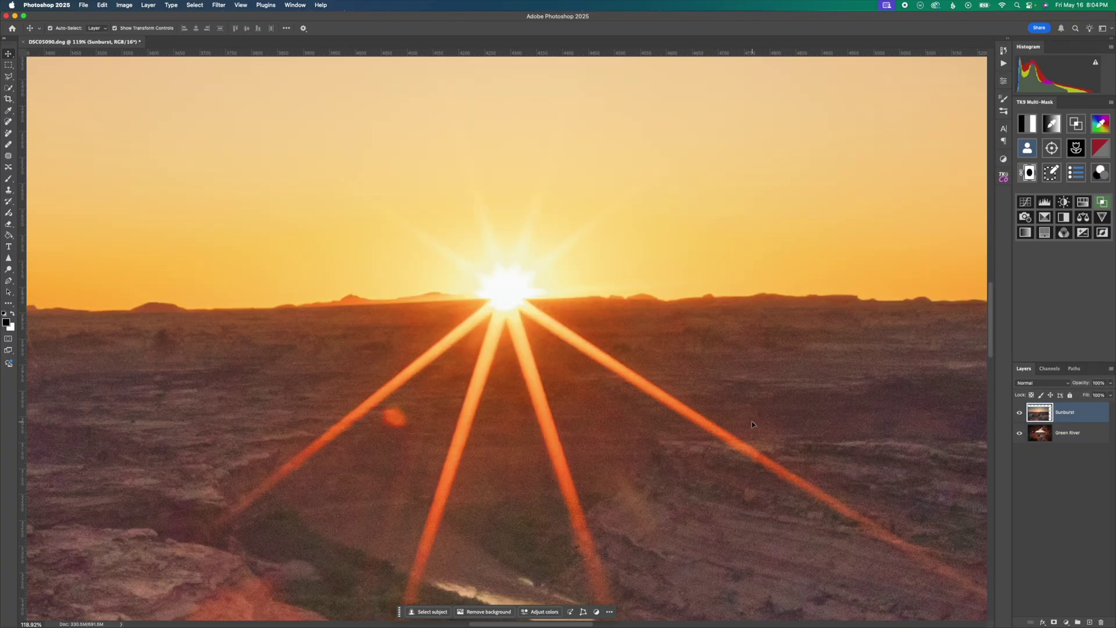
key(a)
key(super+0)
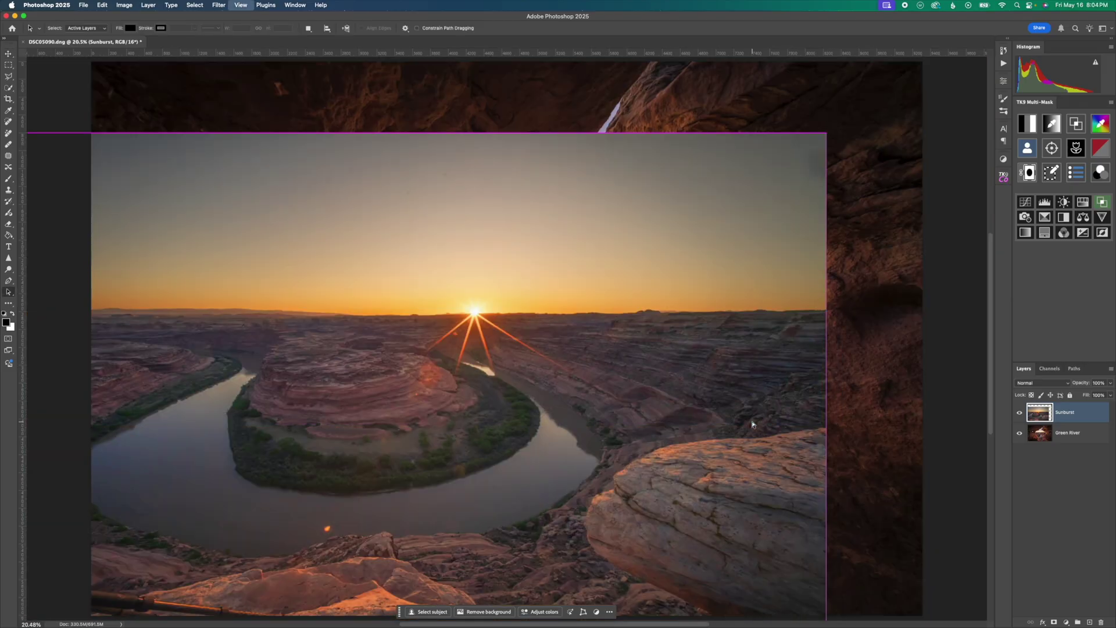
Step: Toggle the Sunburst layer's visibility to check its alignment over the arch
click(1020, 412)
click(1020, 413)
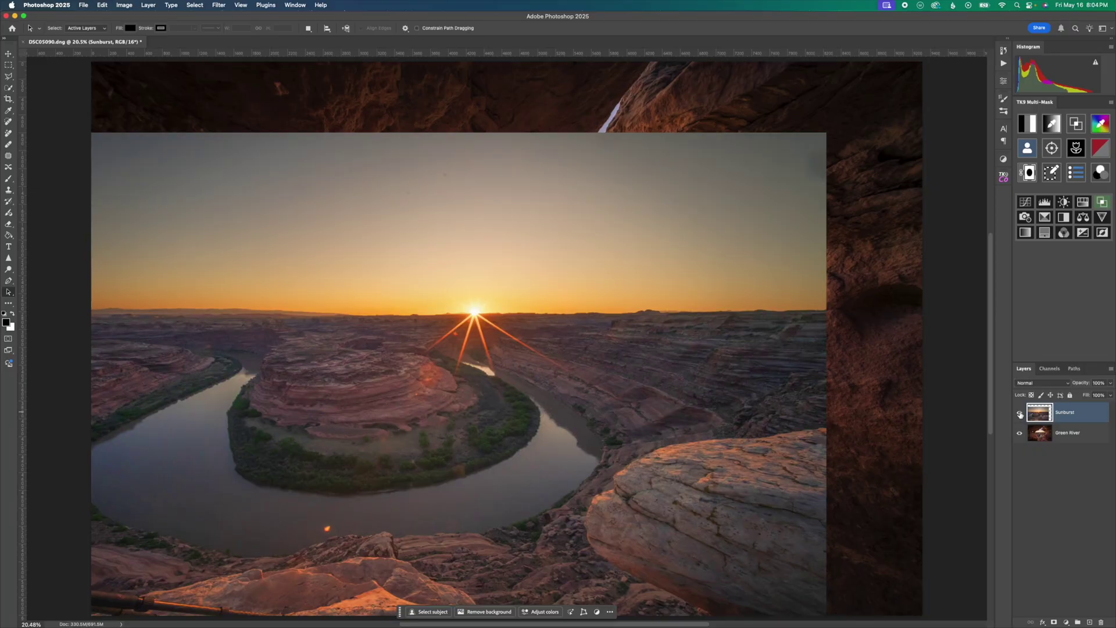
click(1020, 413)
click(1020, 413)
Step: Add a hide-all mask to Sunburst and paint the sun back in with a white brush
alt+click(1055, 623)
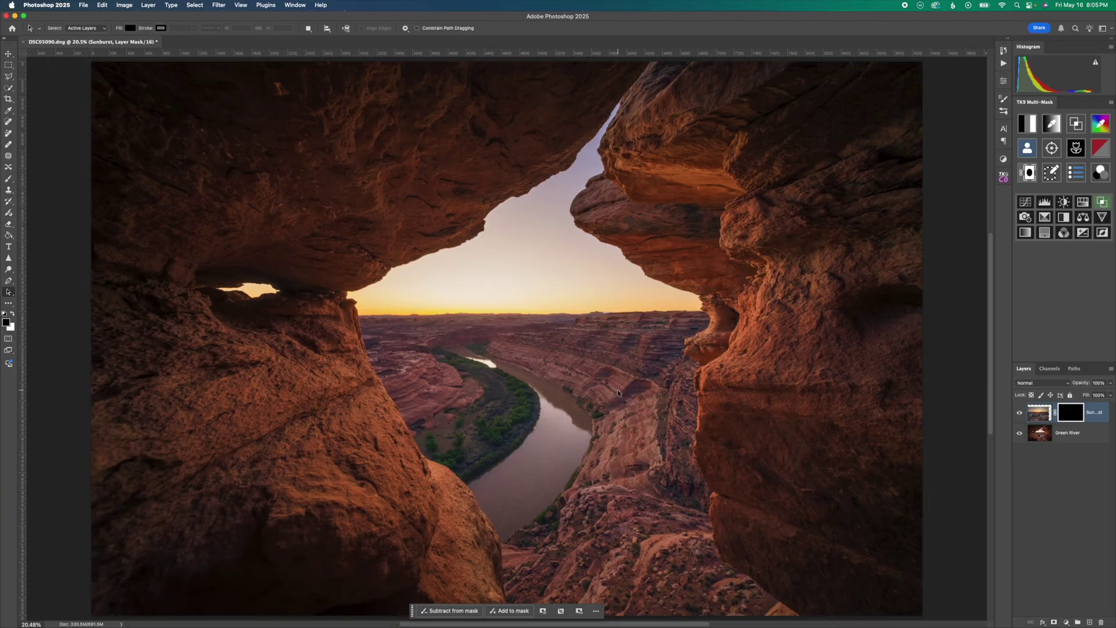
key(b)
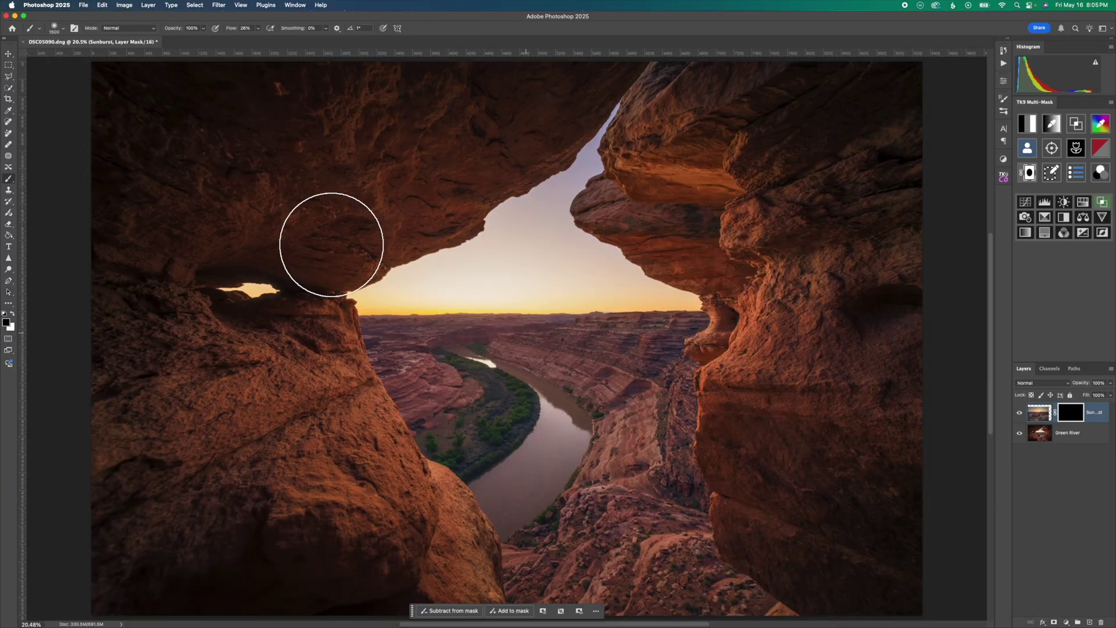
click(11, 313)
mouse_move(478, 284)
mouse_down()
mouse_move(465, 323)
mouse_move(498, 356)
mouse_move(465, 346)
mouse_move(452, 310)
mouse_move(489, 289)
mouse_move(503, 323)
mouse_move(471, 343)
mouse_up()
scroll(471, 343, up, 5)
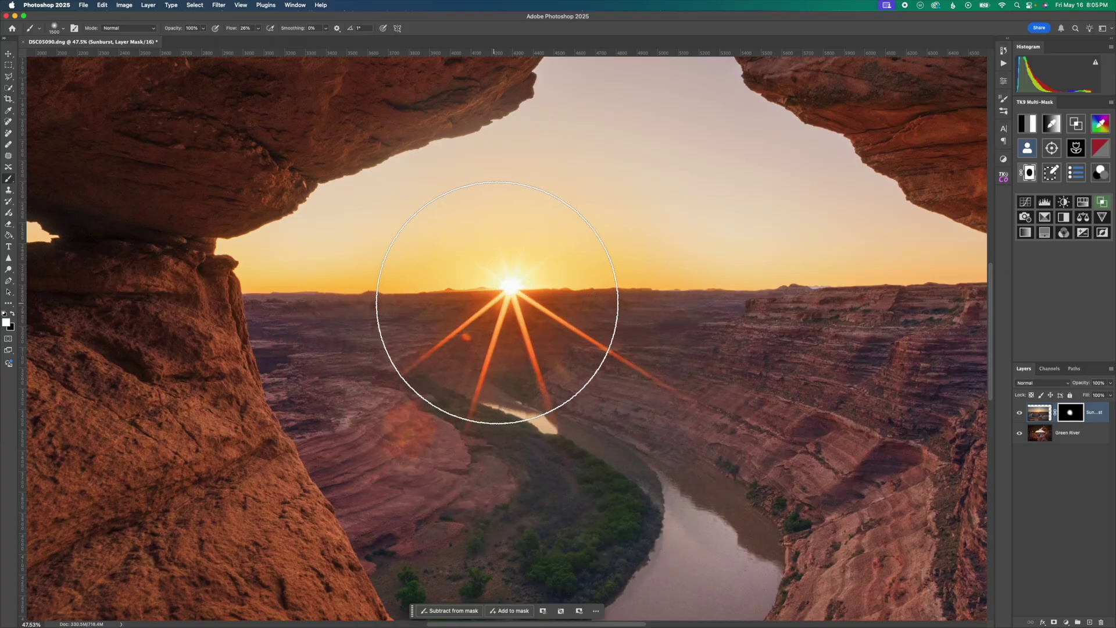
scroll(523, 317, up, 5)
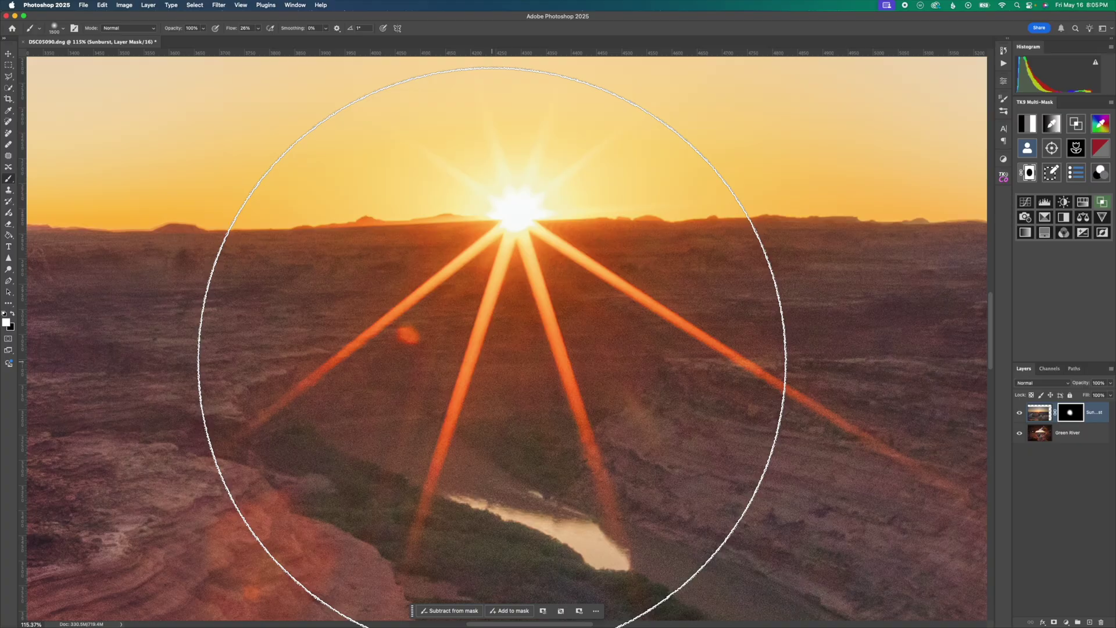
key(a)
scroll(492, 361, down, 8)
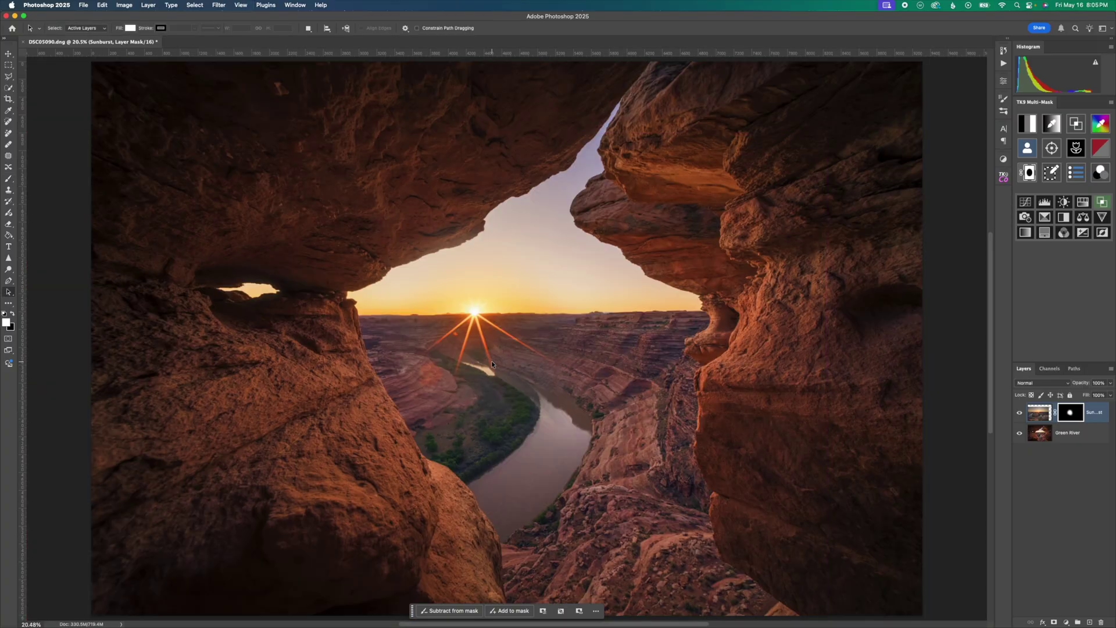
key(Delete)
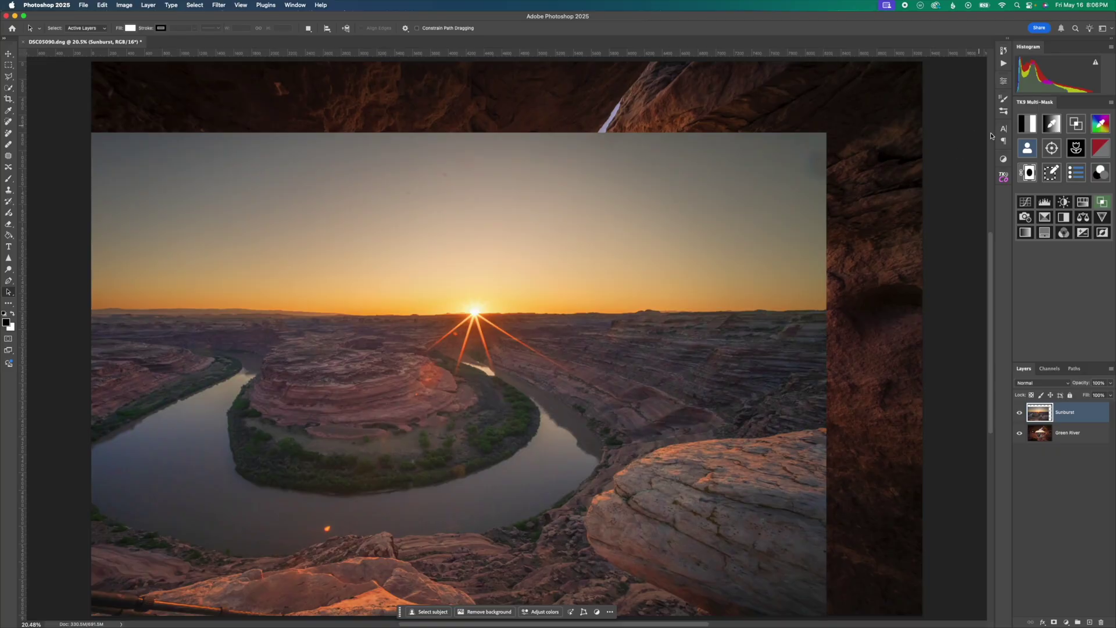
click(1028, 150)
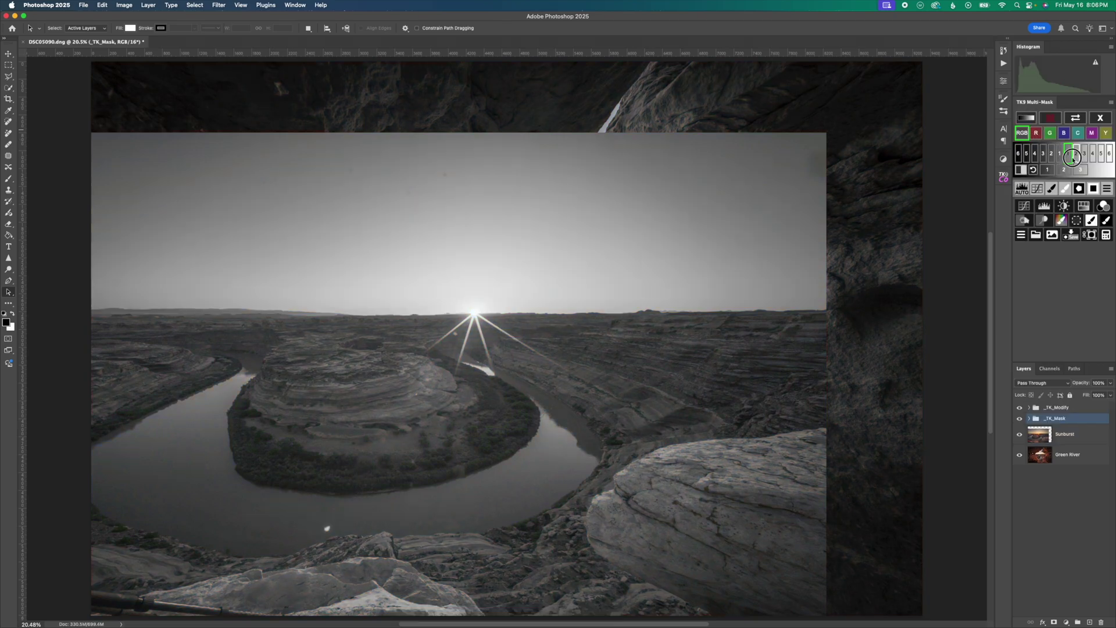
click(1076, 155)
click(1085, 155)
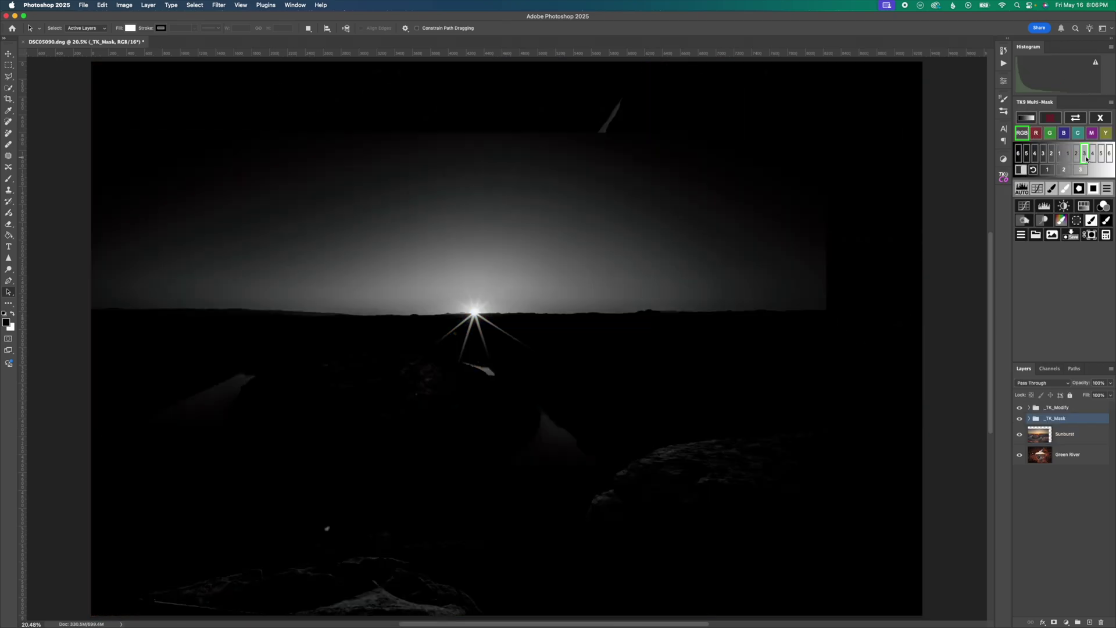
click(1092, 156)
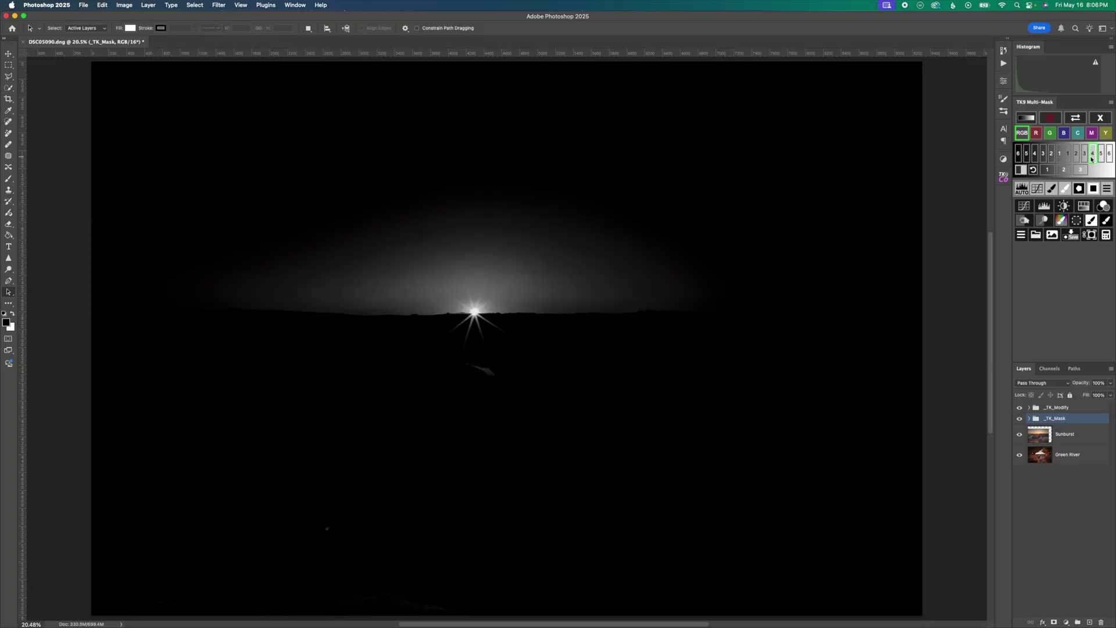
click(1100, 117)
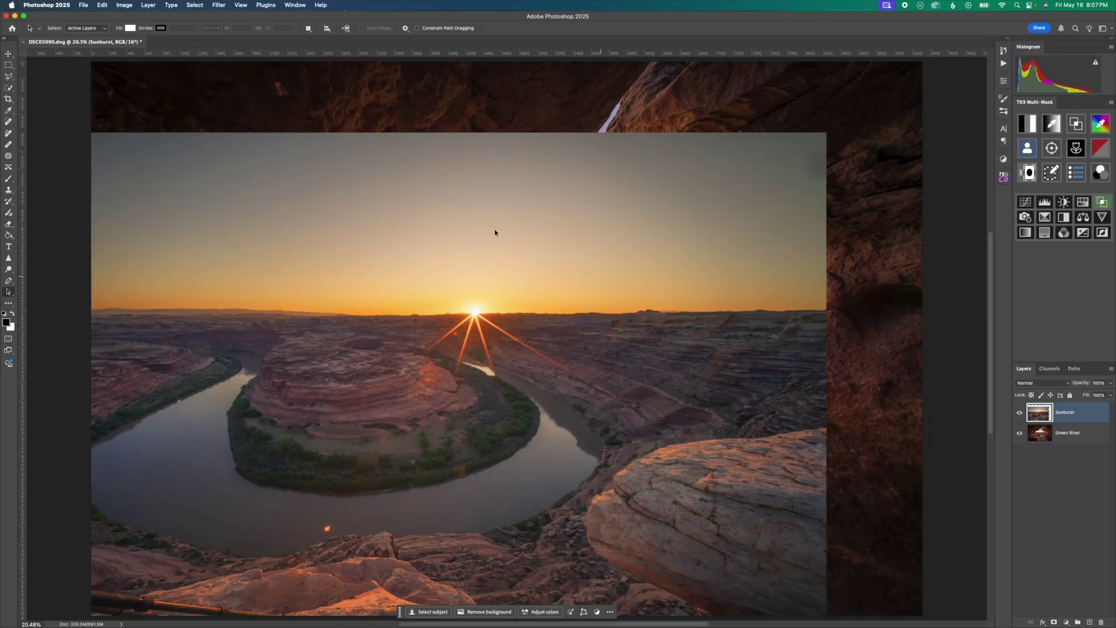
Step: Select the sky's highlights with Color Range at Highlights, fuzziness 74% and range 255
click(218, 4)
mouse_move(195, 5)
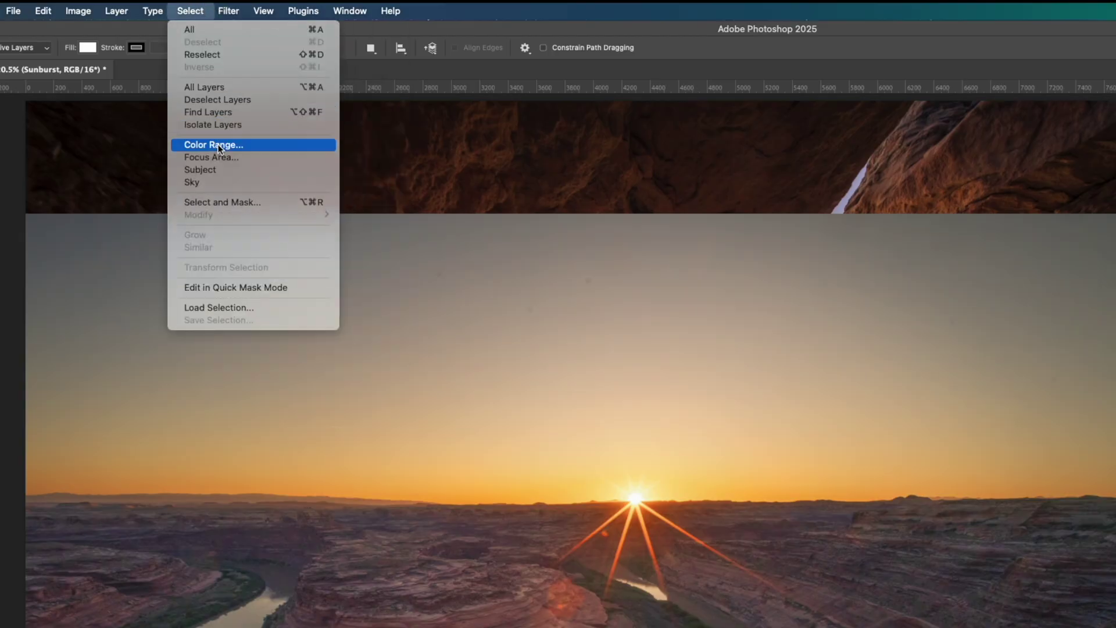
click(218, 146)
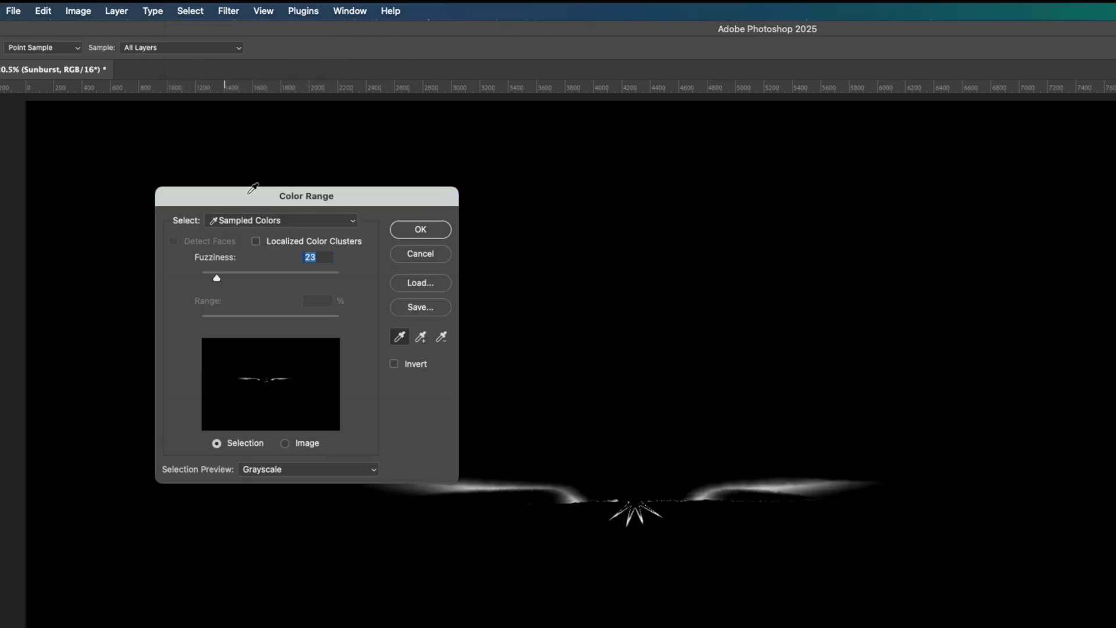
click(261, 221)
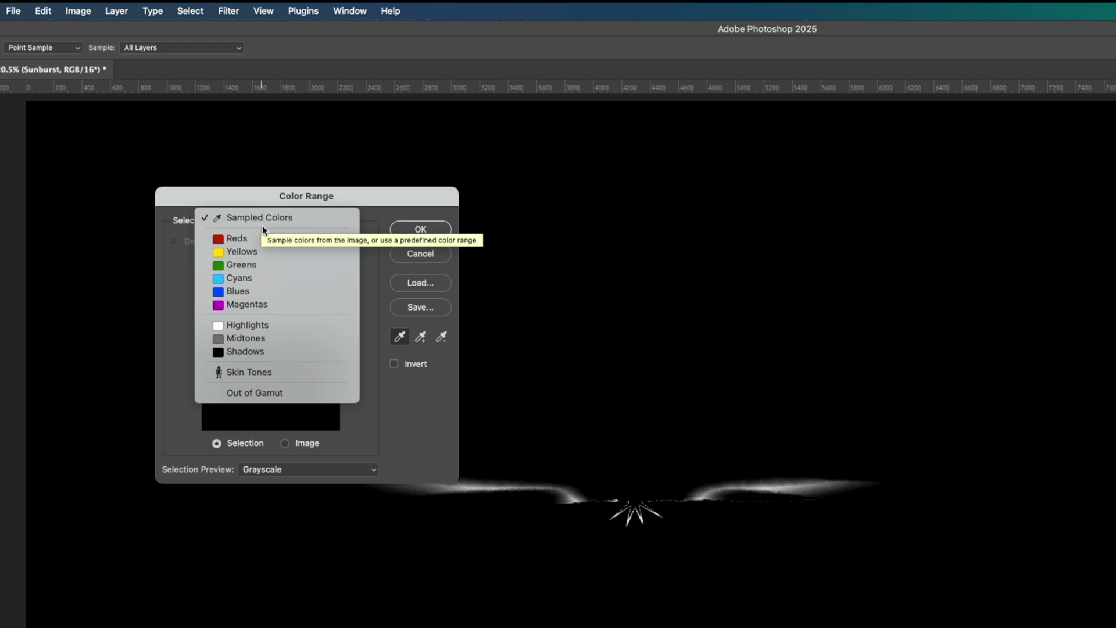
click(267, 324)
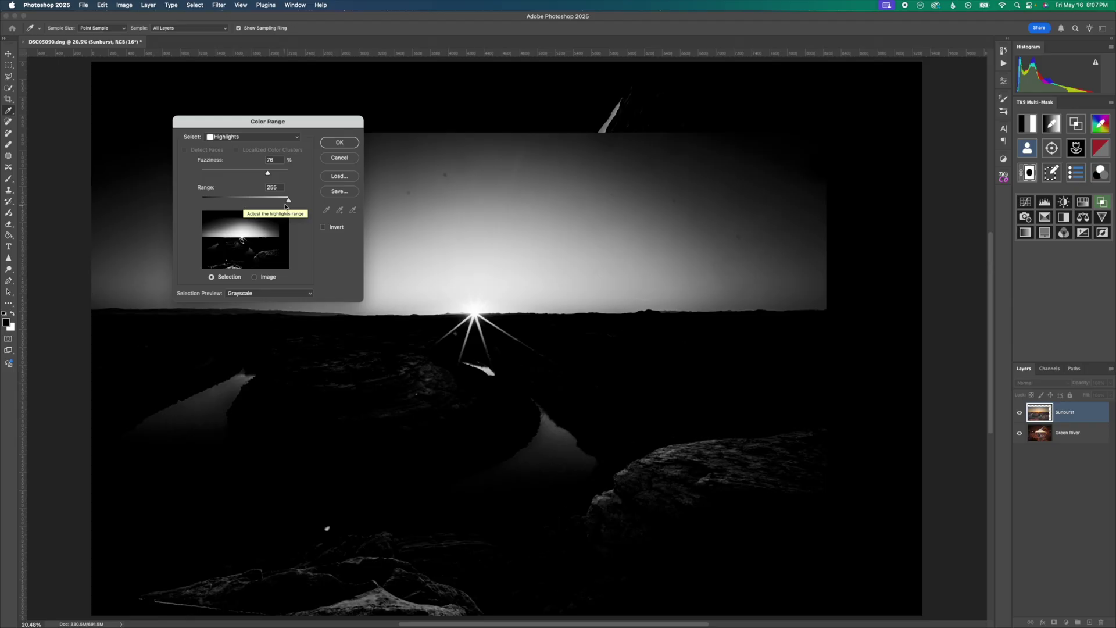
drag(288, 200, 267, 173)
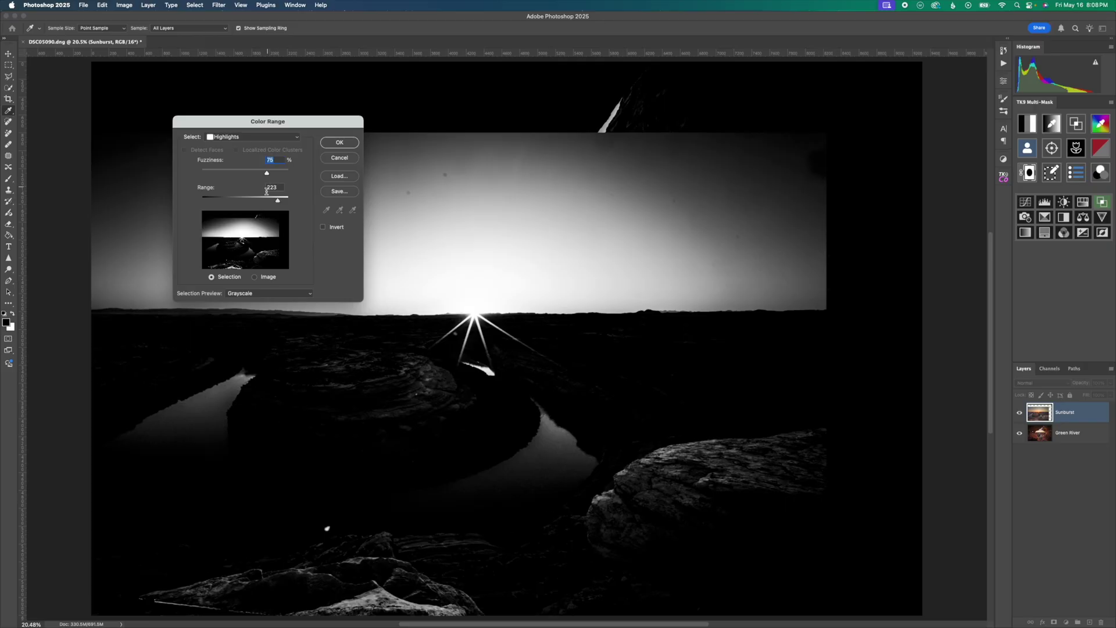
drag(278, 202, 266, 174)
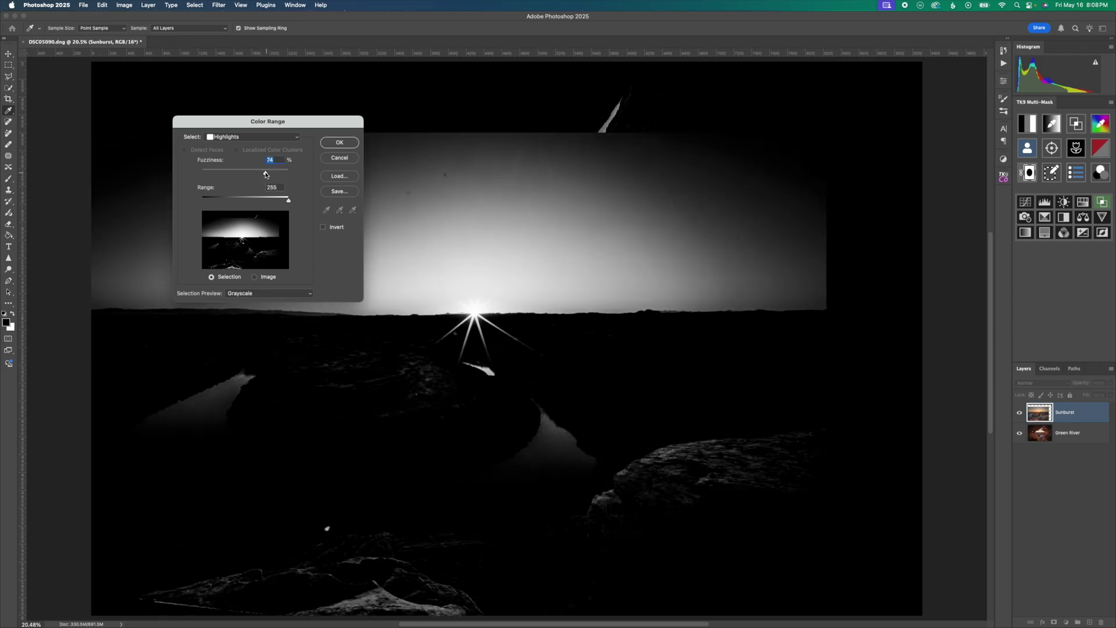
click(324, 146)
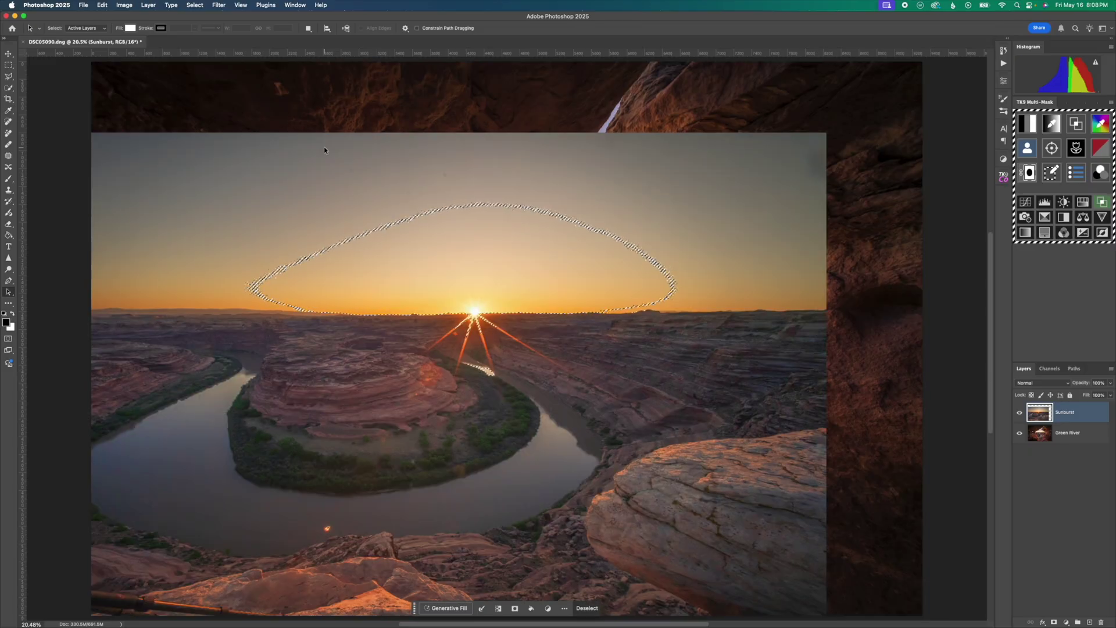
Step: Mask Sunburst with the sky selection, view the mask alone, and set a black brush at full flow
click(1054, 623)
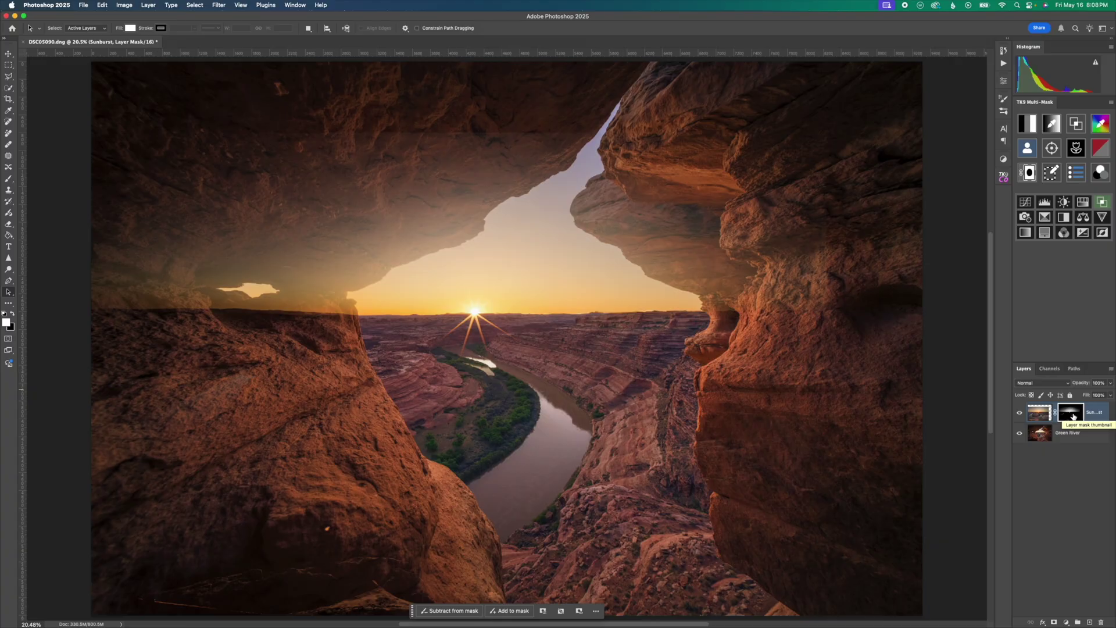
alt+click(1074, 416)
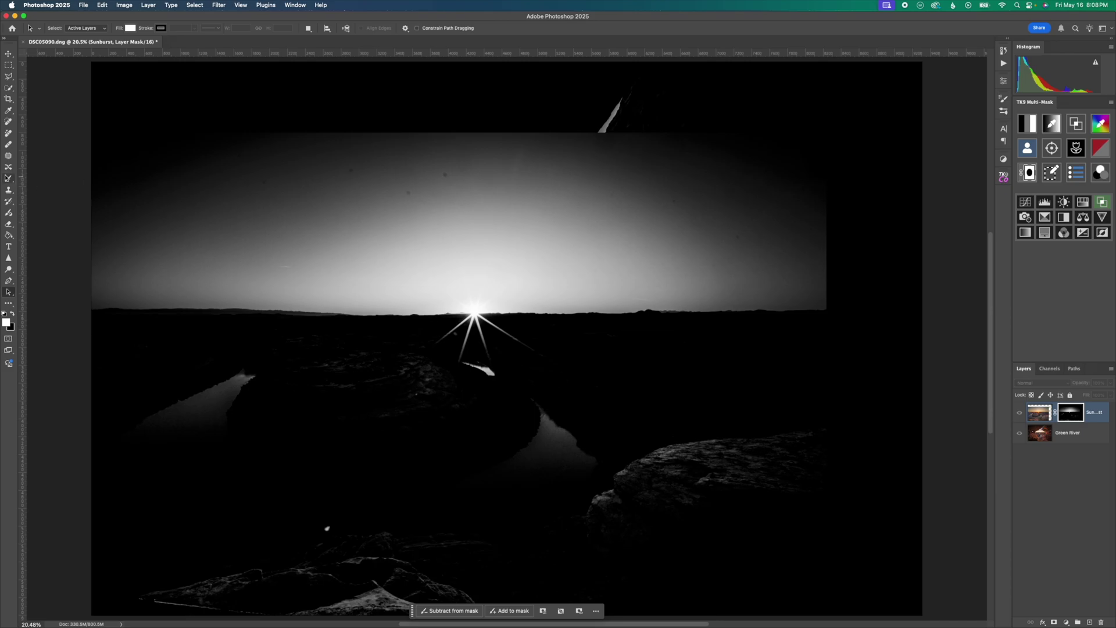
click(8, 178)
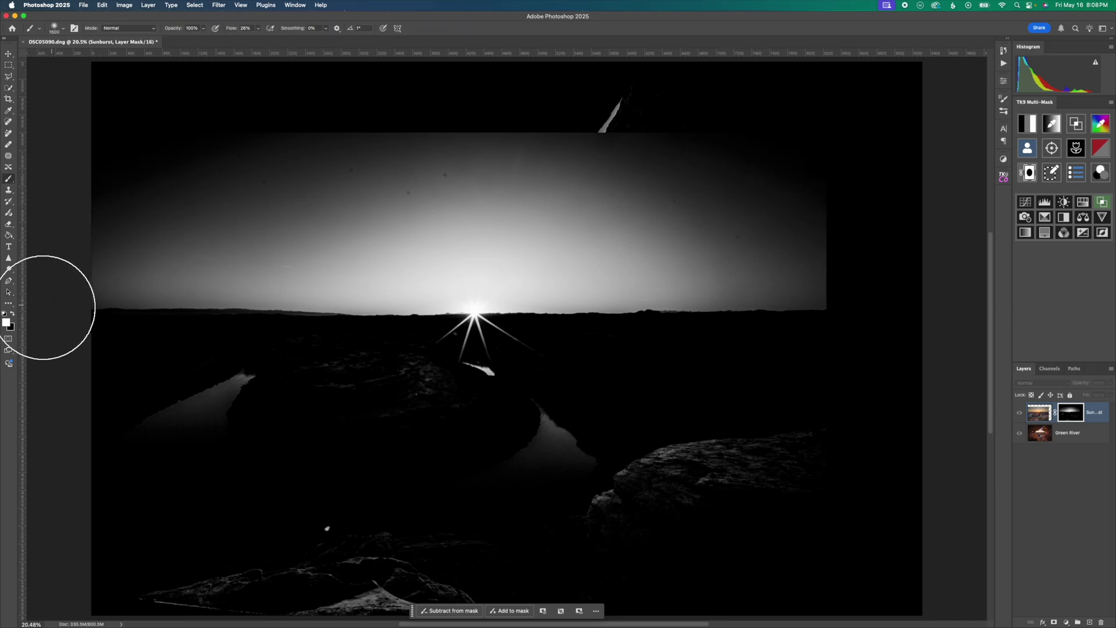
click(12, 315)
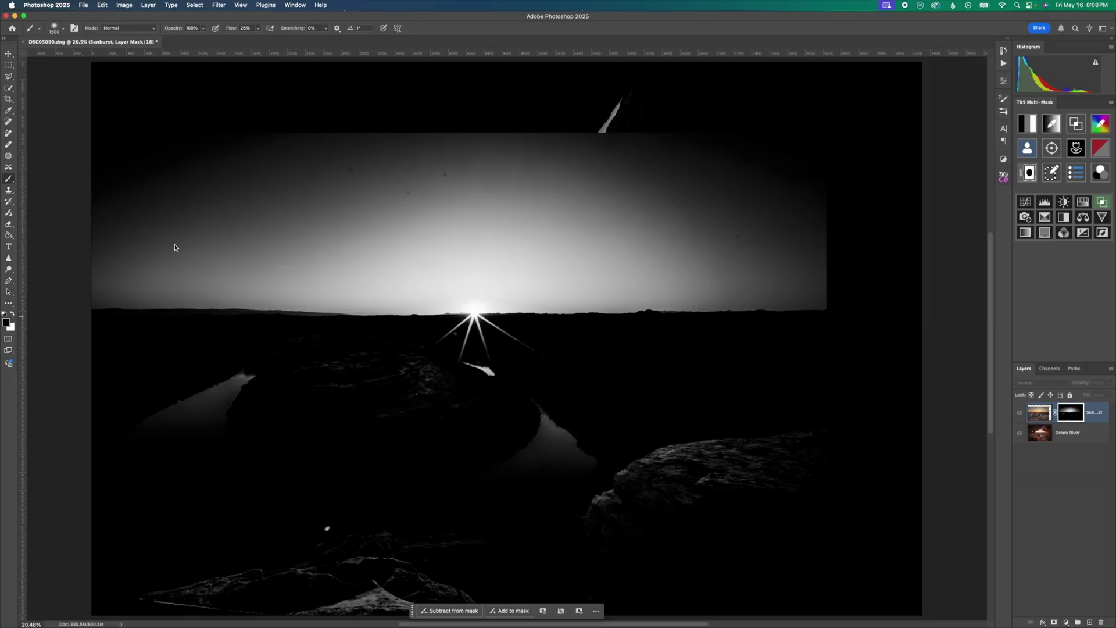
drag(235, 28, 386, 37)
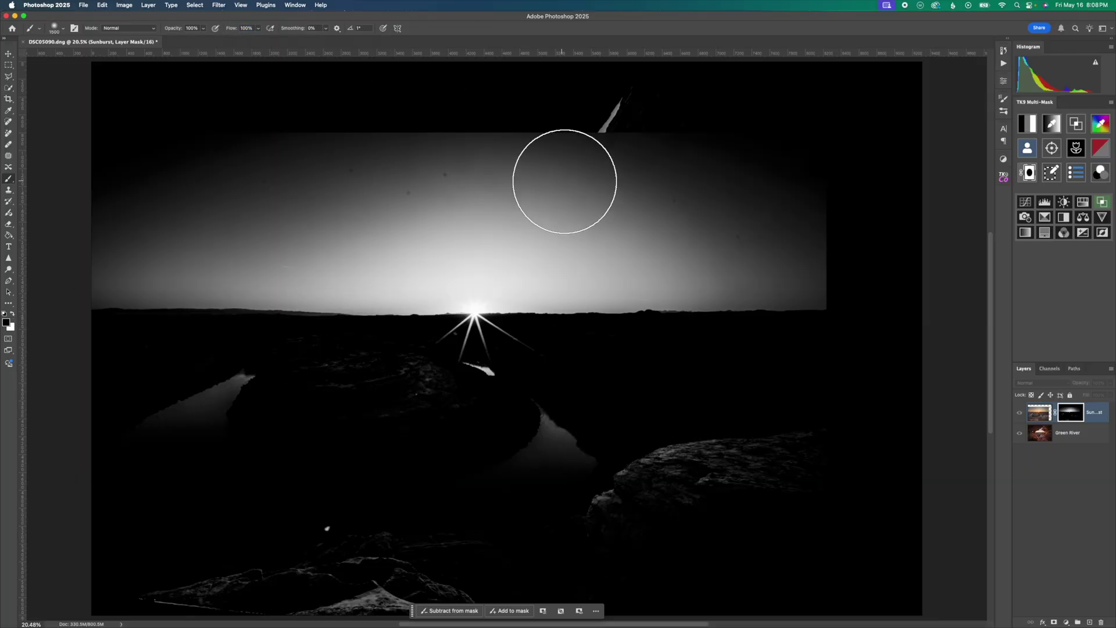
Step: Paint black over the mask's upper sky, right-hand glow and bottom rocks
mouse_move(511, 178)
mouse_down()
mouse_move(275, 172)
mouse_move(389, 99)
mouse_up()
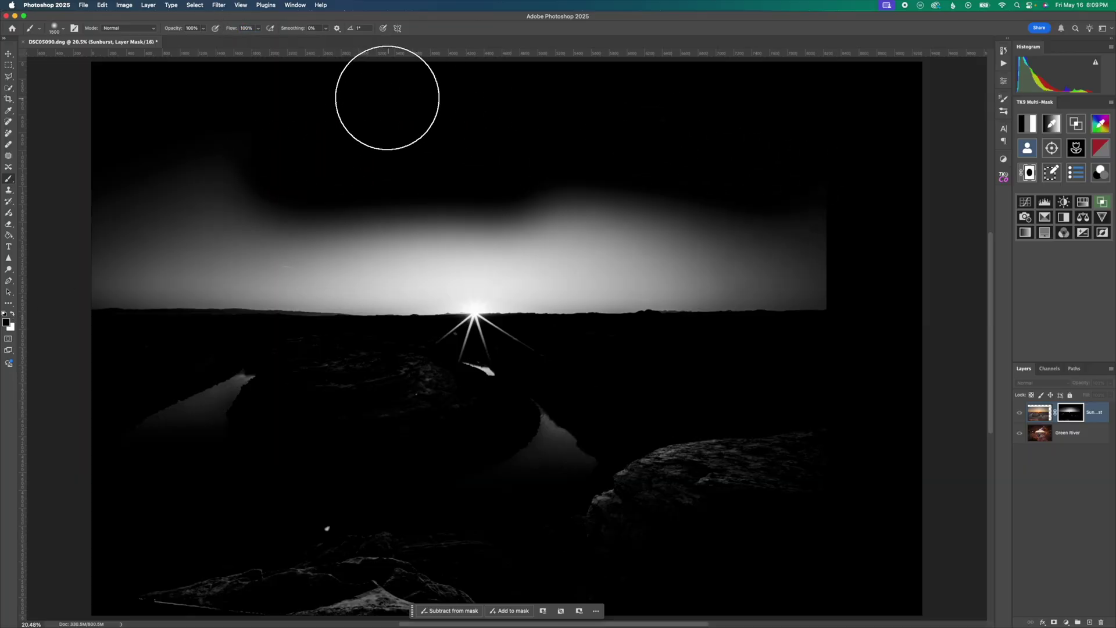
mouse_move(868, 324)
mouse_down()
mouse_move(777, 207)
mouse_move(837, 425)
mouse_move(765, 325)
mouse_move(769, 460)
mouse_move(656, 481)
mouse_move(759, 500)
mouse_move(544, 532)
mouse_move(623, 516)
mouse_move(532, 454)
mouse_move(649, 433)
mouse_move(720, 339)
mouse_move(719, 259)
mouse_move(474, 160)
mouse_move(428, 162)
mouse_move(119, 251)
mouse_move(186, 502)
mouse_move(182, 354)
mouse_up()
scroll(244, 419, down, 5)
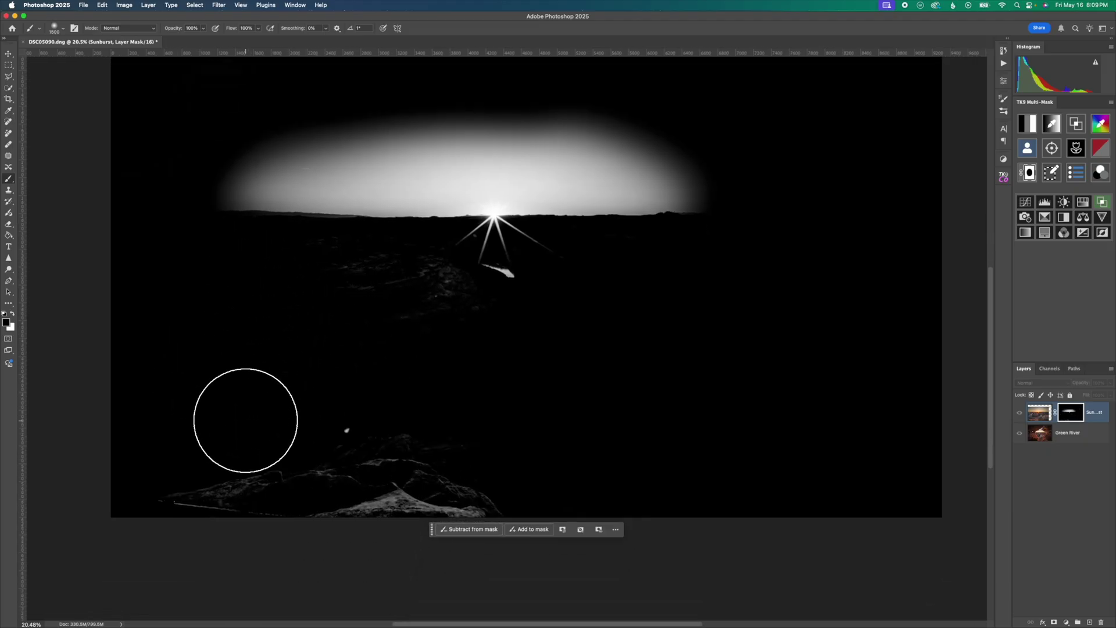
mouse_move(245, 421)
mouse_down()
mouse_move(626, 486)
mouse_move(331, 420)
mouse_up()
scroll(431, 448, up, 3)
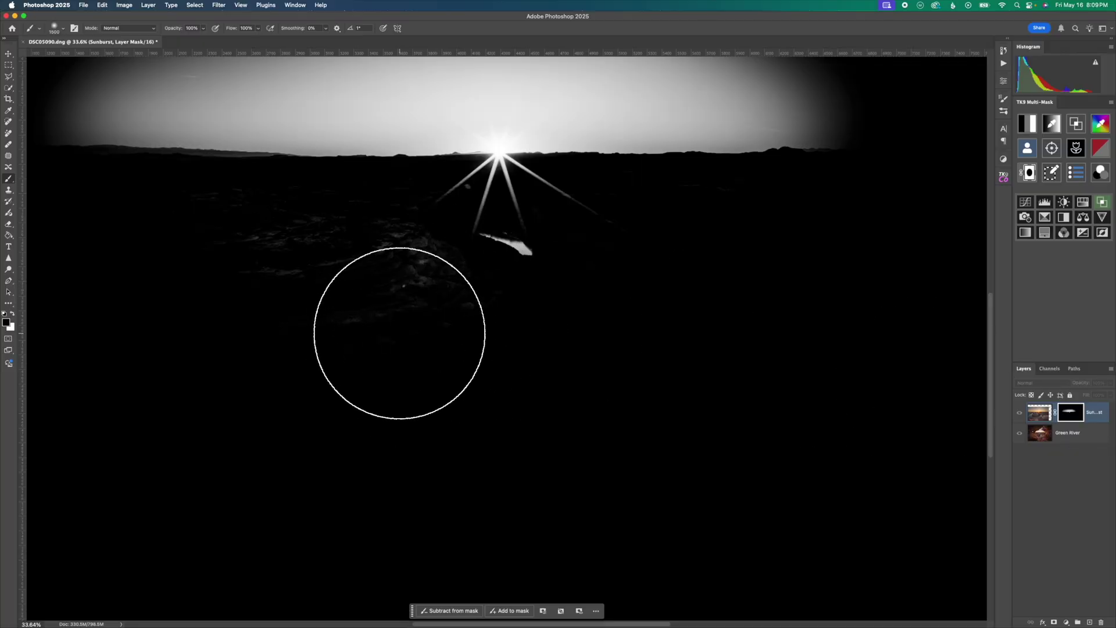
key(bracketleft)
key(bracketleft)
key(bracketleft)
key(bracketleft)
key(bracketleft)
key(bracketleft)
key(bracketleft)
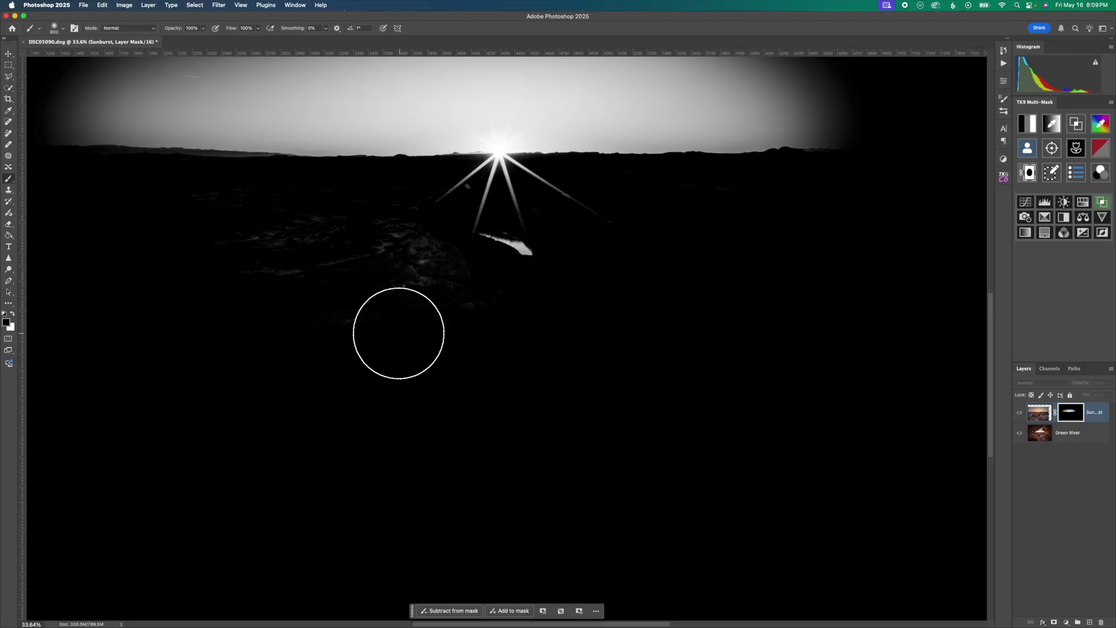
mouse_move(417, 311)
mouse_down()
mouse_move(361, 256)
mouse_move(269, 250)
mouse_up()
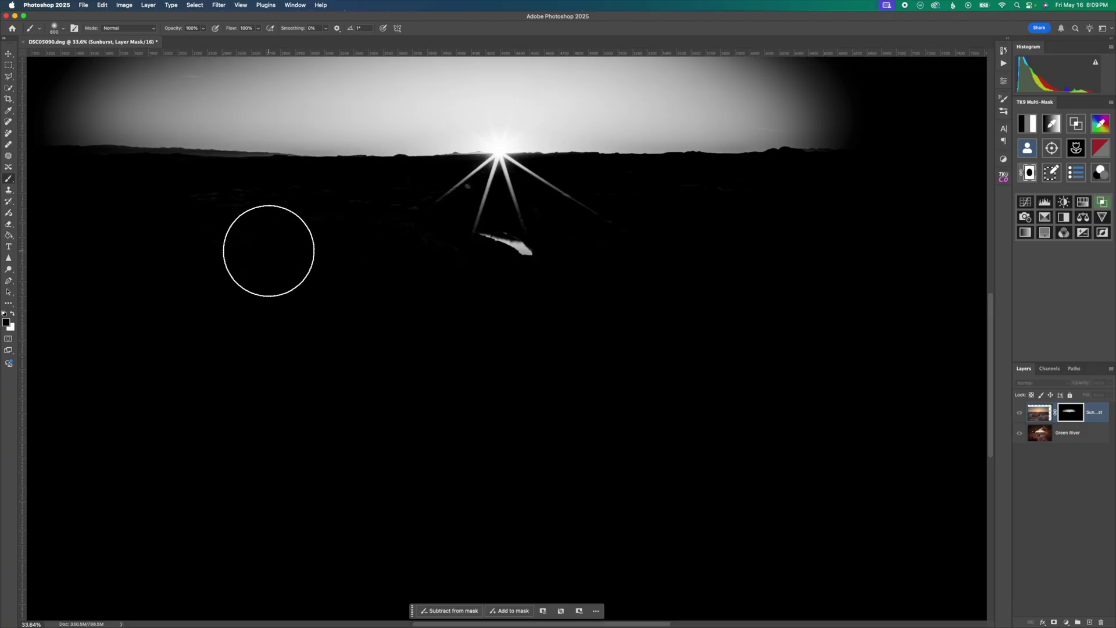
Step: Hide the left sky glow and the white streak below the sun's rays with a smaller brush
scroll(179, 239, up, 3)
scroll(180, 239, left, 3)
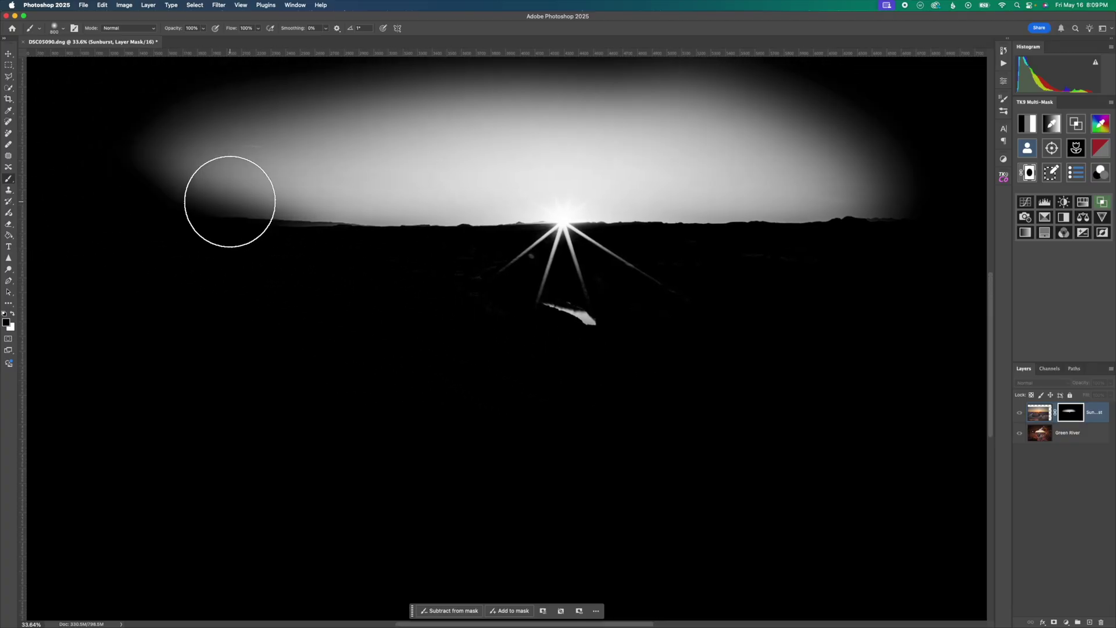
mouse_move(230, 201)
mouse_down()
mouse_move(378, 227)
mouse_move(357, 277)
mouse_up()
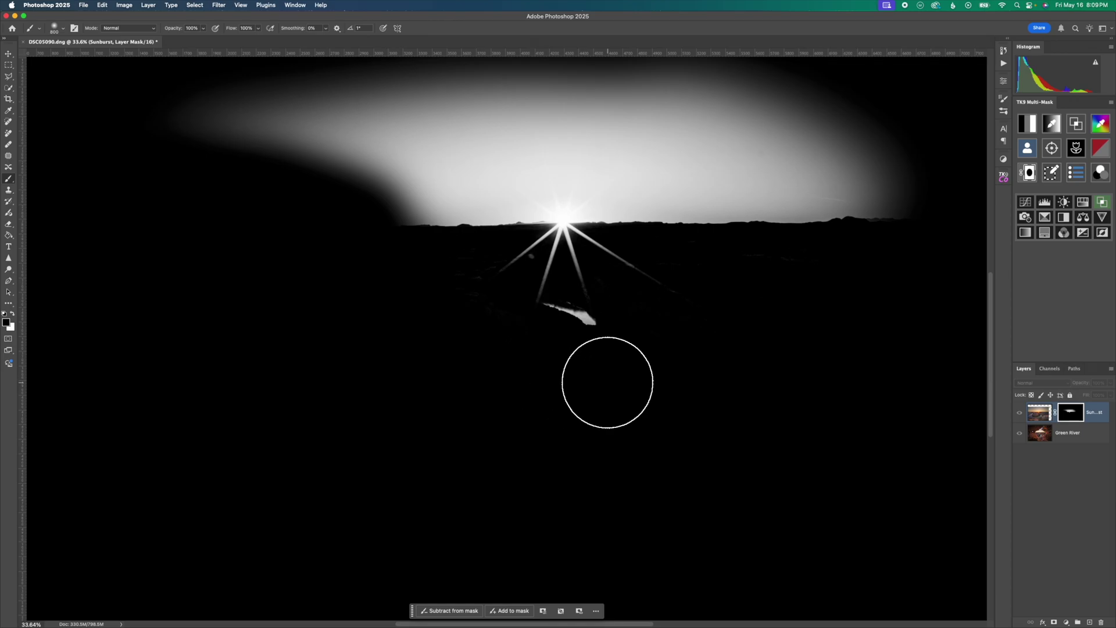
key(bracketleft)
key(bracketleft)
key(bracketleft)
key(bracketleft)
key(bracketleft)
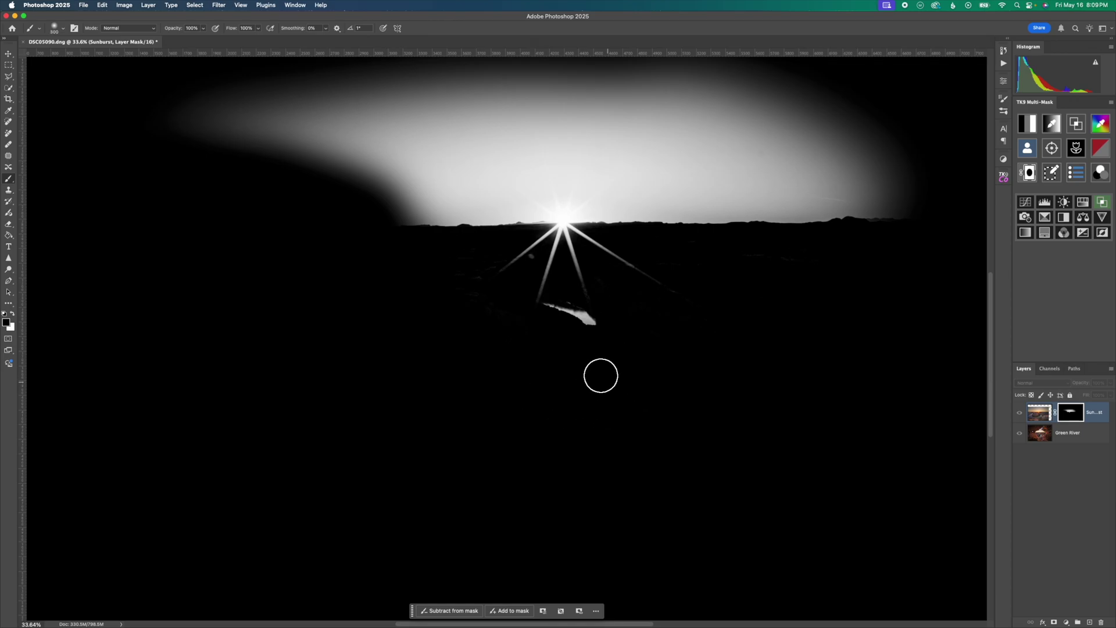
drag(621, 342, 573, 320)
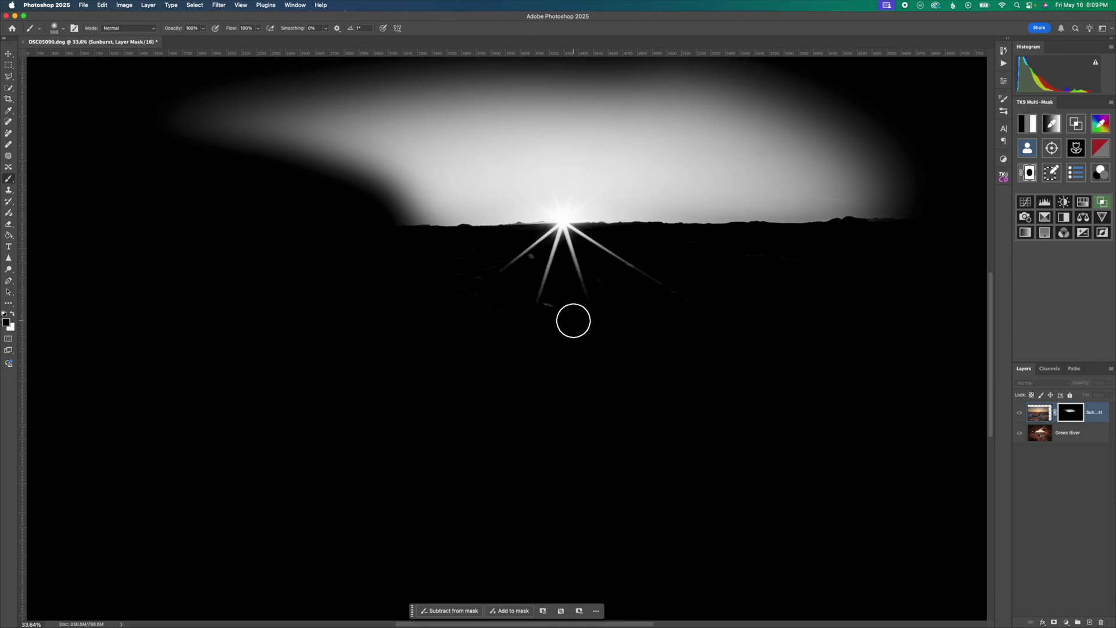
key(bracketleft)
key(bracketleft)
key(bracketleft)
key(bracketleft)
scroll(820, 383, up, 2)
scroll(820, 384, right, 2)
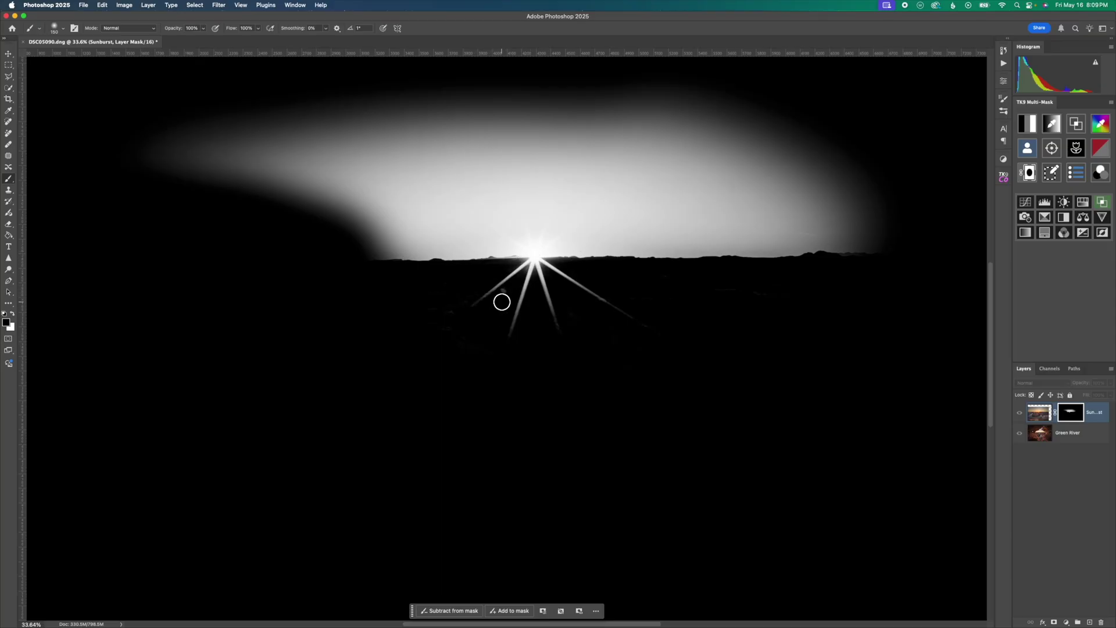
scroll(498, 299, up, 5)
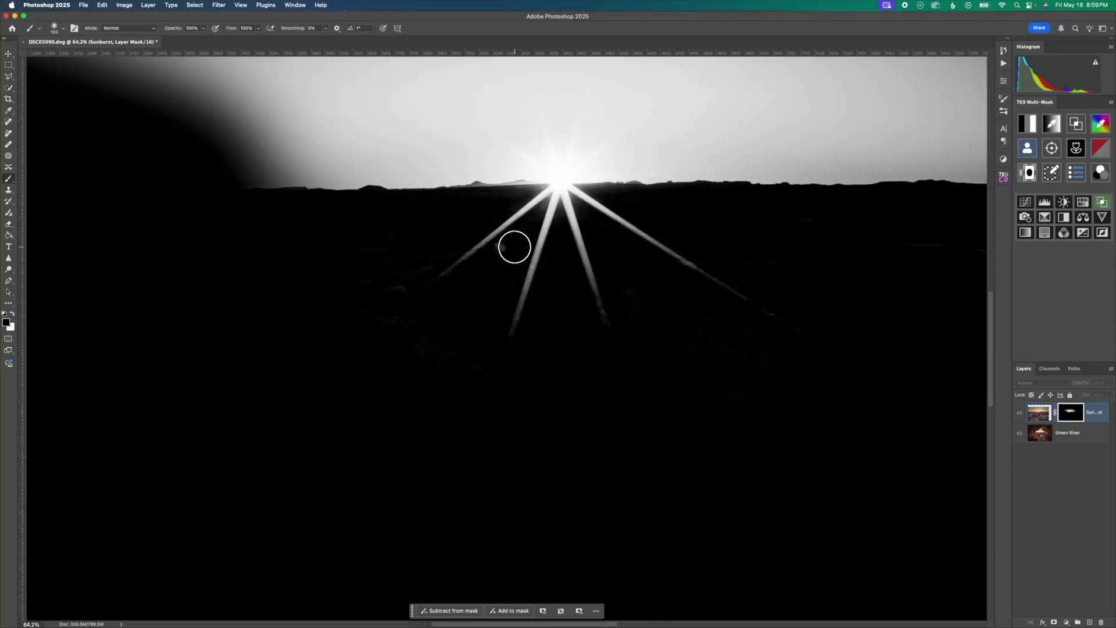
key(bracketleft)
key(bracketleft)
key(bracketleft)
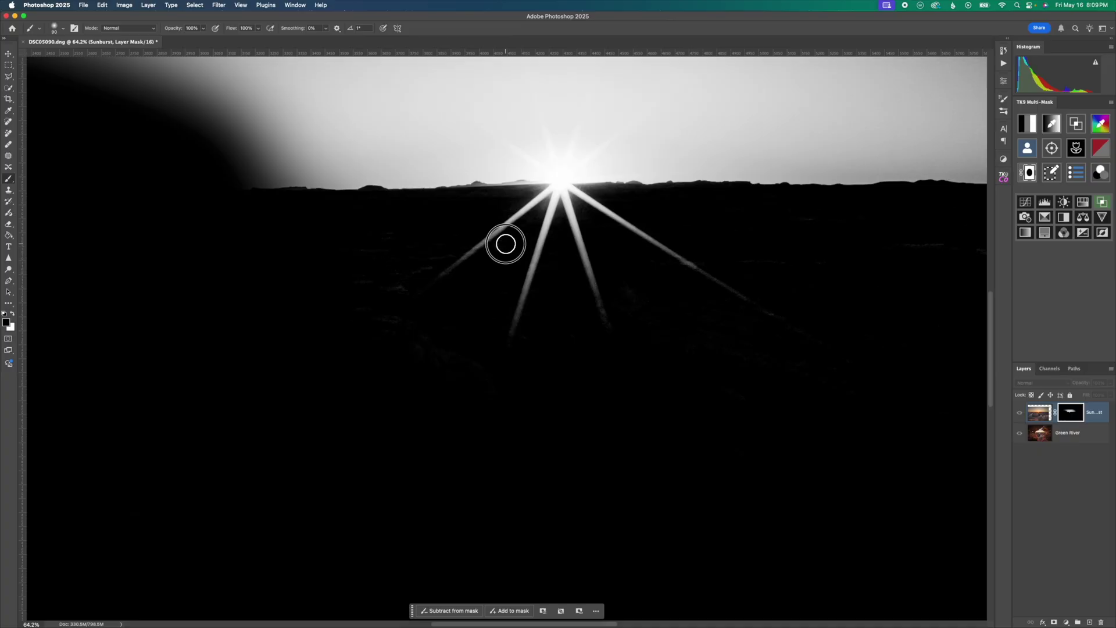
key(super+z)
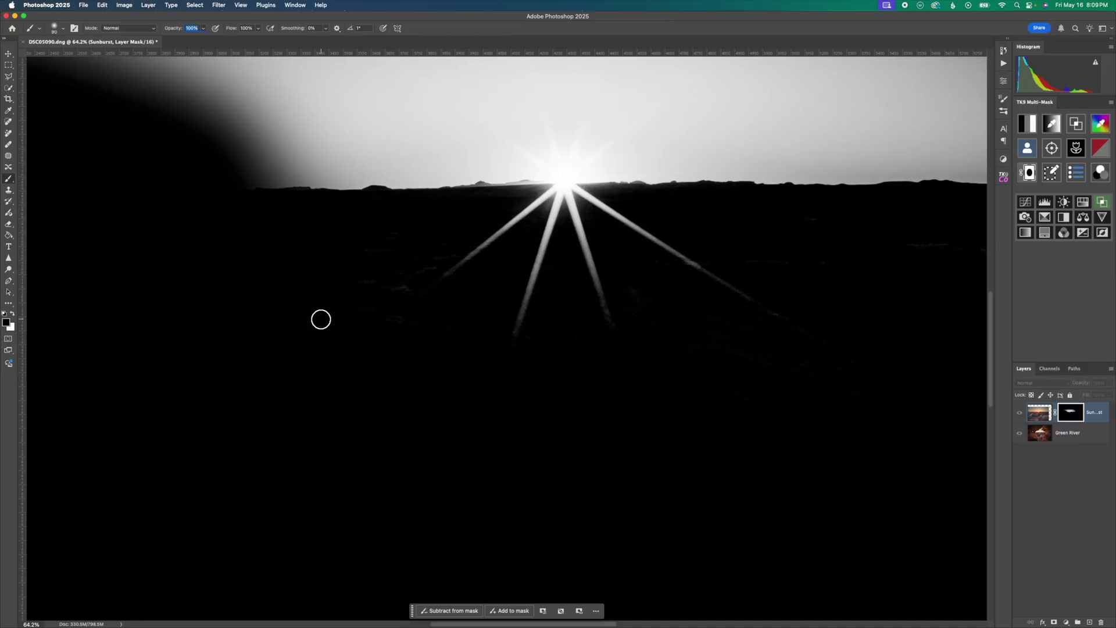
key(bracketright)
key(bracketright)
key(bracketright)
key(bracketright)
Step: Back on the composite, brush black over the haze under the arch rock
alt+click(1063, 414)
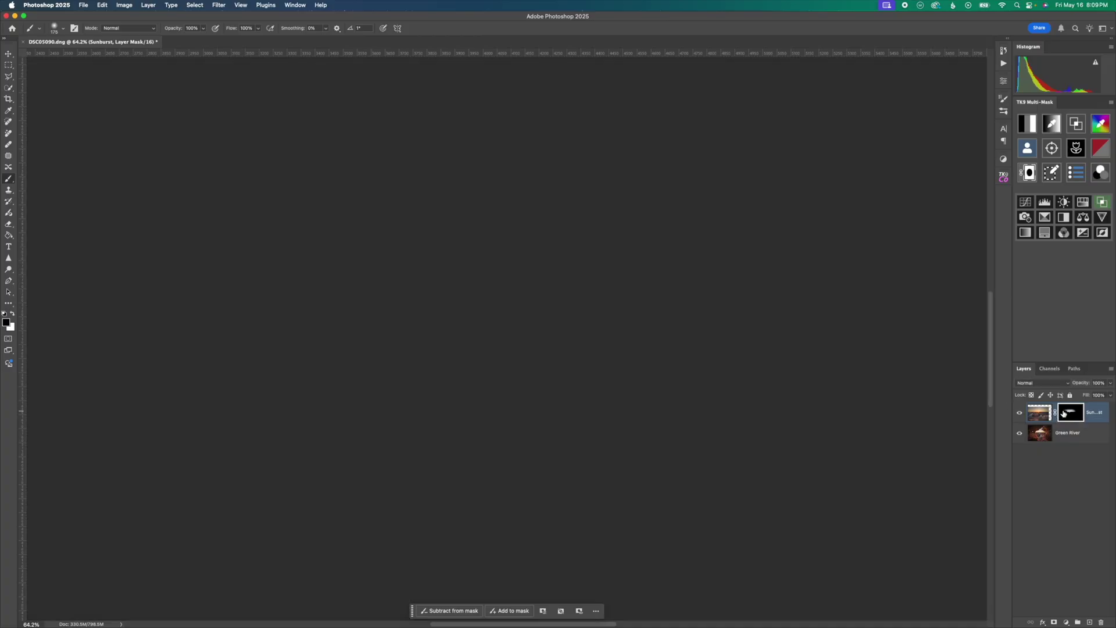
scroll(605, 266, down, 3)
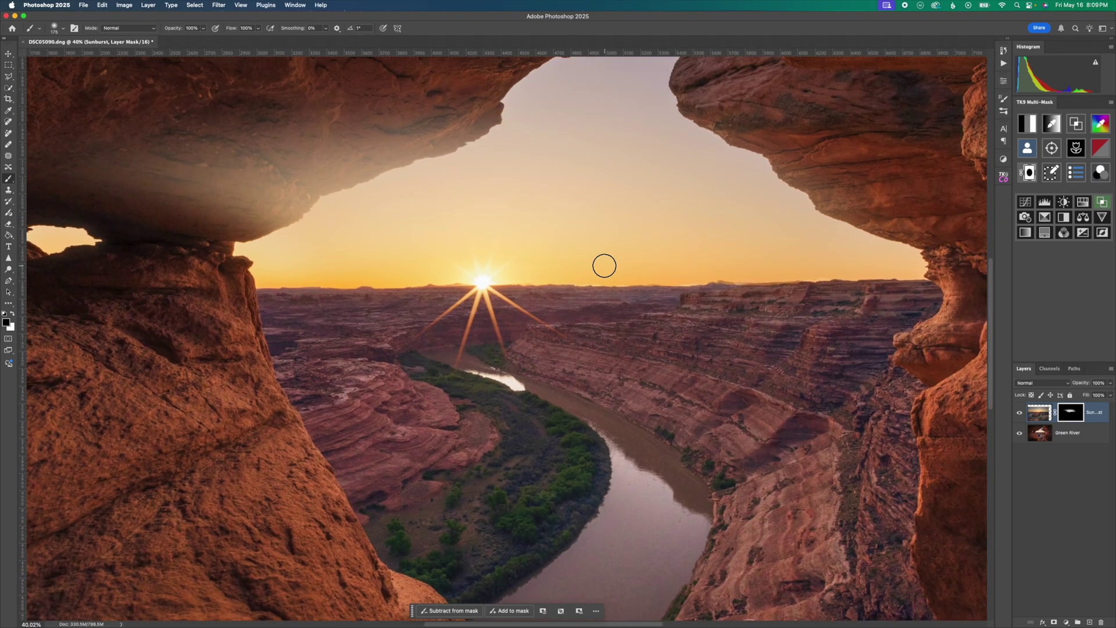
scroll(304, 236, left, 3)
scroll(304, 236, up, 1)
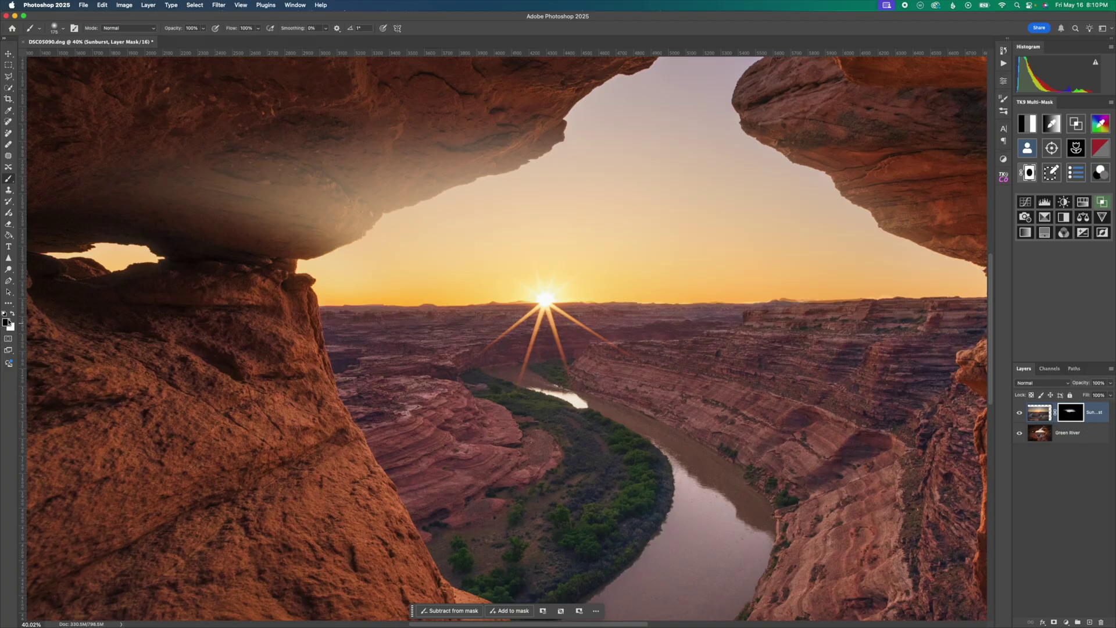
key(bracketright)
key(bracketright)
key(bracketright)
key(bracketright)
key(bracketright)
key(bracketright)
key(bracketright)
key(bracketright)
key(bracketright)
click(348, 197)
mouse_move(349, 197)
mouse_down()
mouse_move(315, 157)
mouse_move(547, 85)
mouse_move(318, 161)
mouse_move(422, 164)
mouse_move(549, 137)
mouse_up()
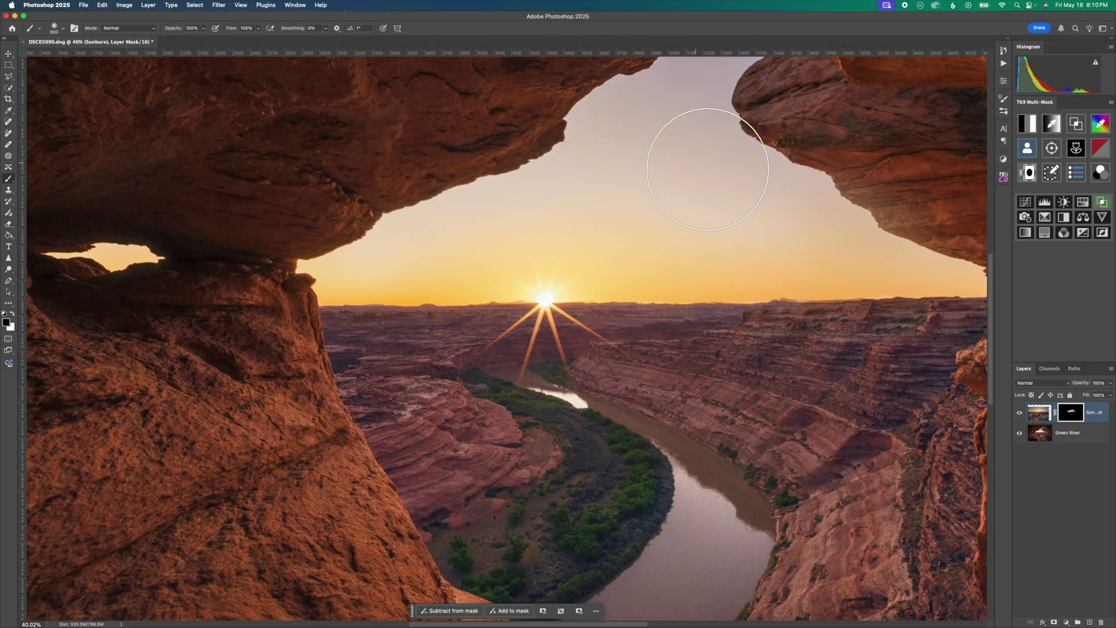
drag(947, 279, 837, 273)
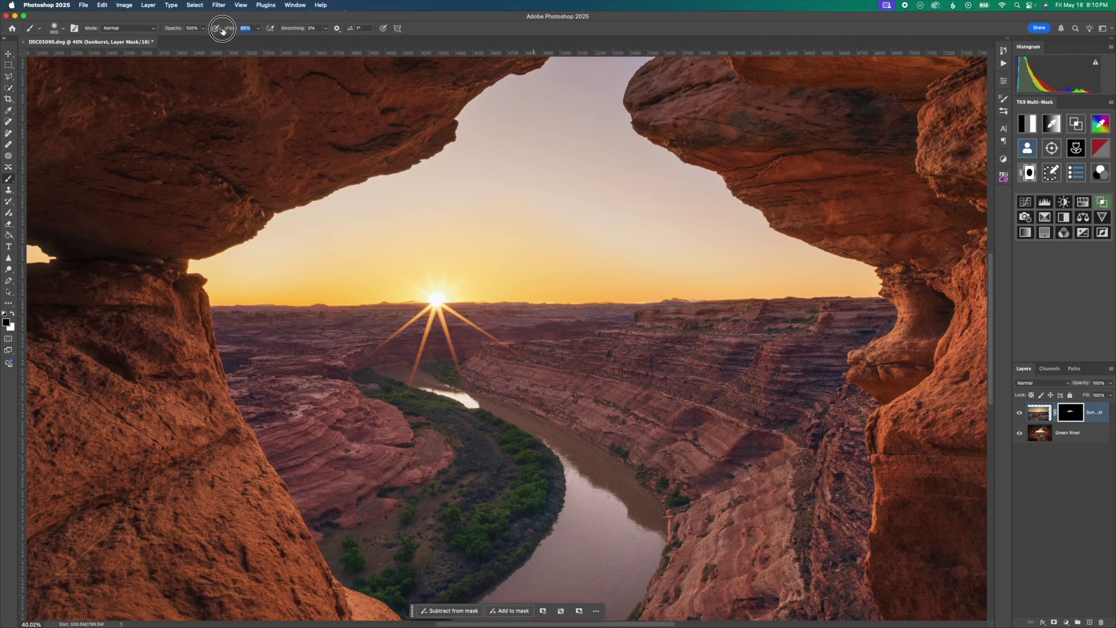
Step: Lower brush flow to 17%, switch to white, and softly paint glow back around the sun
key(shift+3)
key(shift+3)
key(shift+1)
key(shift+7)
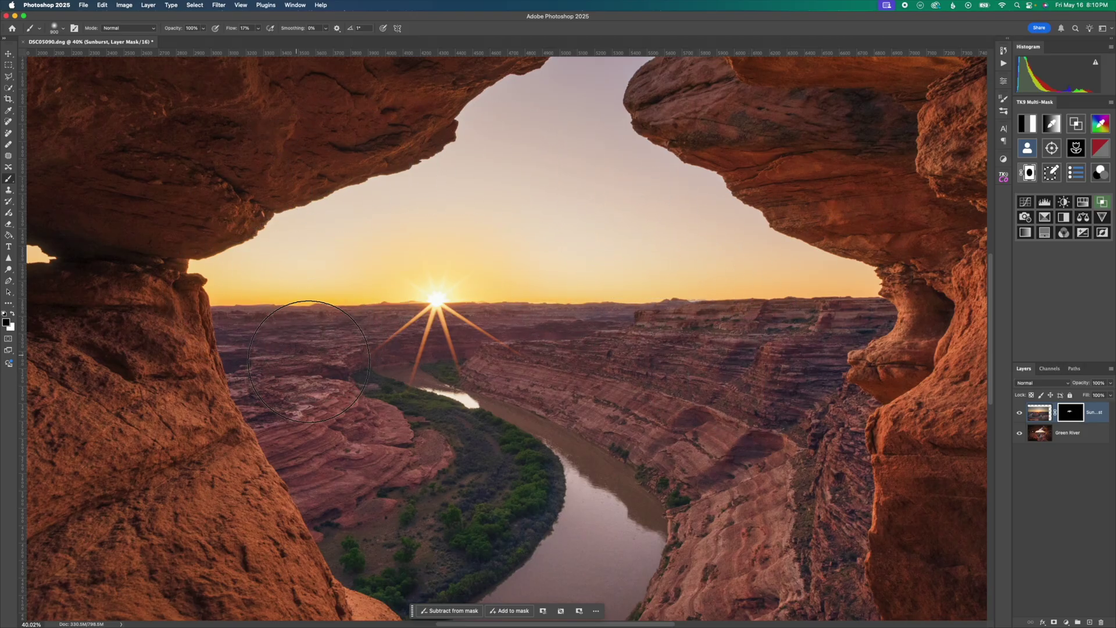
scroll(299, 361, up, 3)
scroll(314, 349, up, 3)
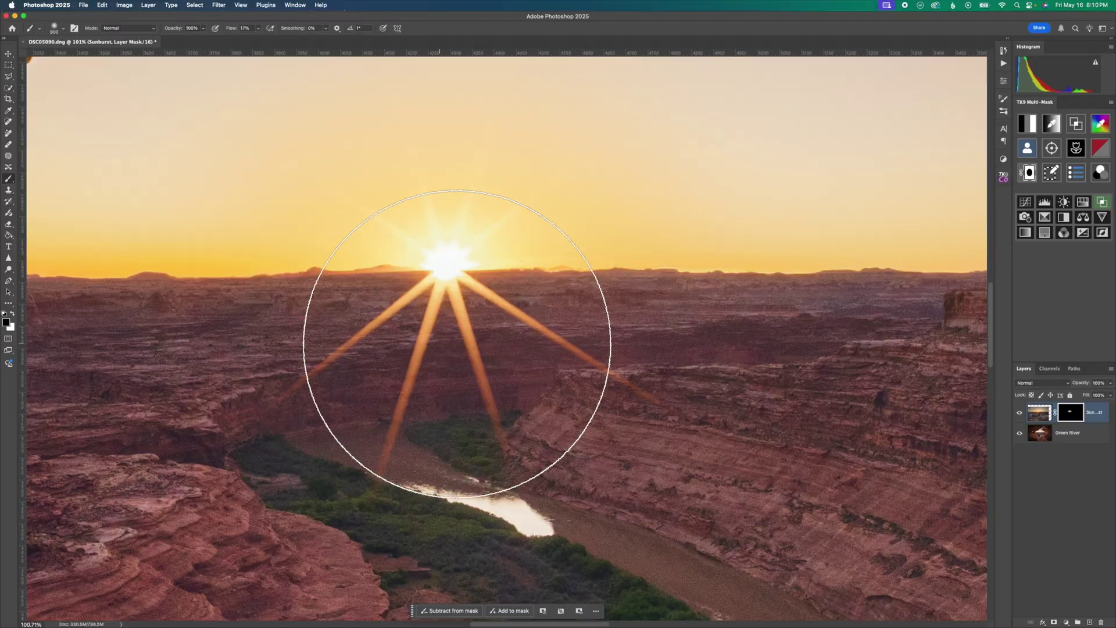
key(bracketleft)
key(bracketleft)
key(bracketleft)
key(bracketleft)
key(bracketleft)
key(bracketleft)
key(bracketleft)
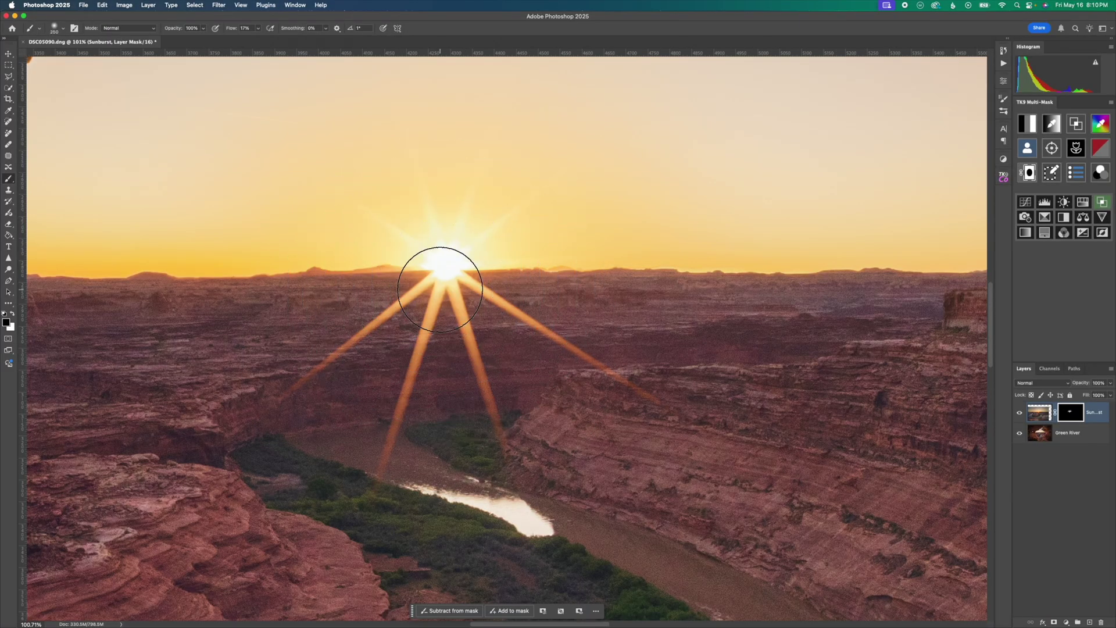
key(bracketright)
key(bracketright)
key(bracketright)
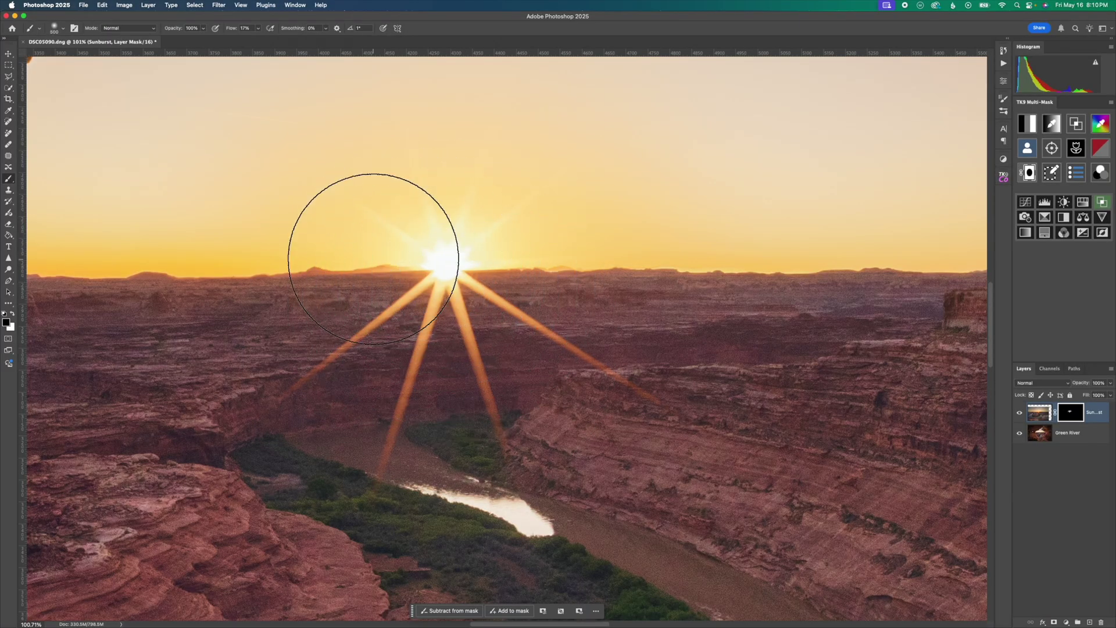
key(x)
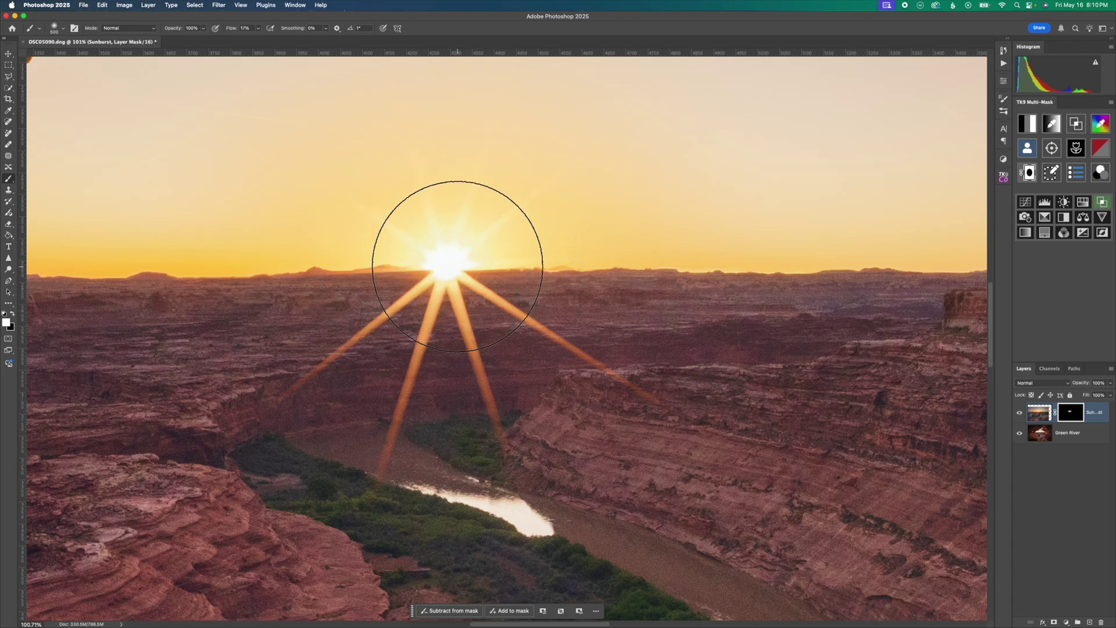
mouse_move(458, 266)
mouse_down()
mouse_move(432, 278)
mouse_move(439, 268)
mouse_move(443, 294)
mouse_move(444, 272)
mouse_move(471, 290)
mouse_move(450, 276)
mouse_move(399, 281)
mouse_move(480, 277)
mouse_move(418, 282)
mouse_up()
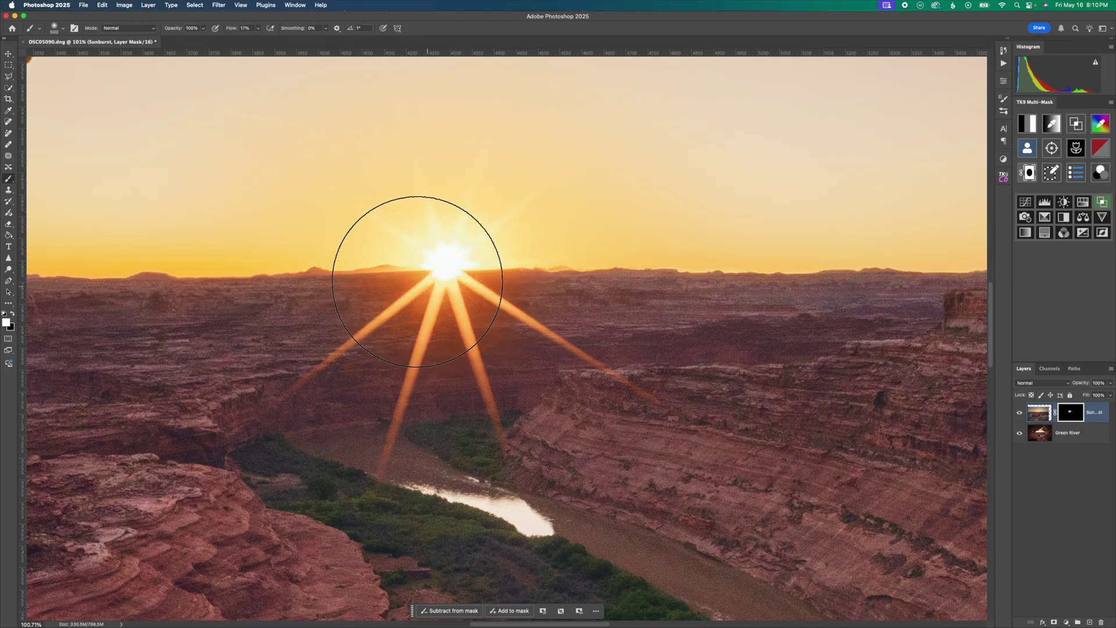
scroll(417, 282, up, 5)
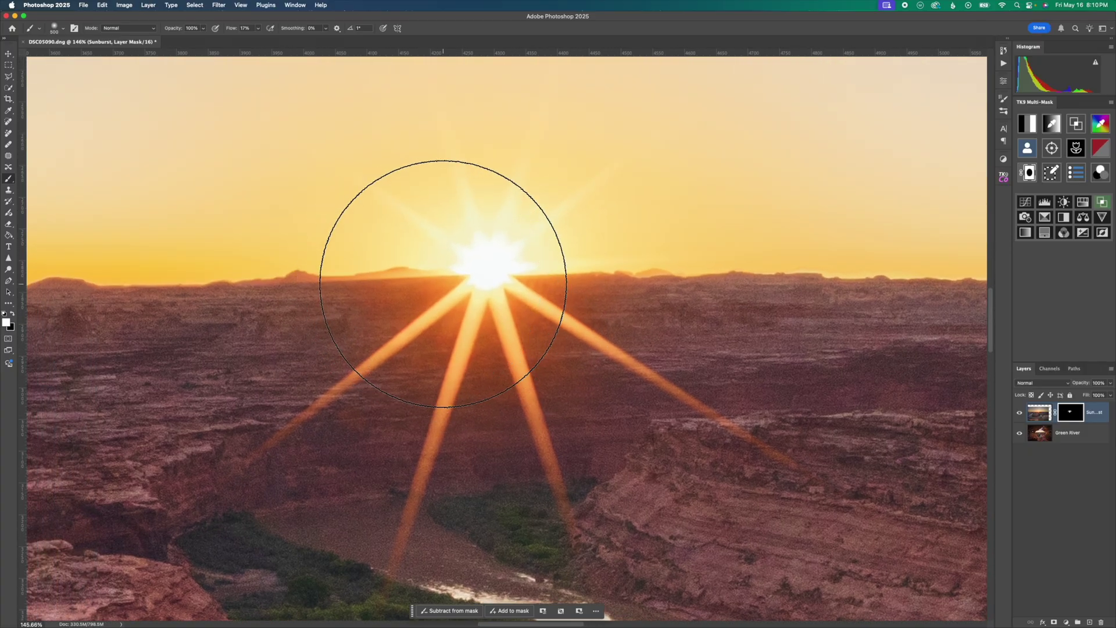
key(bracketleft)
key(bracketleft)
key(bracketleft)
key(bracketleft)
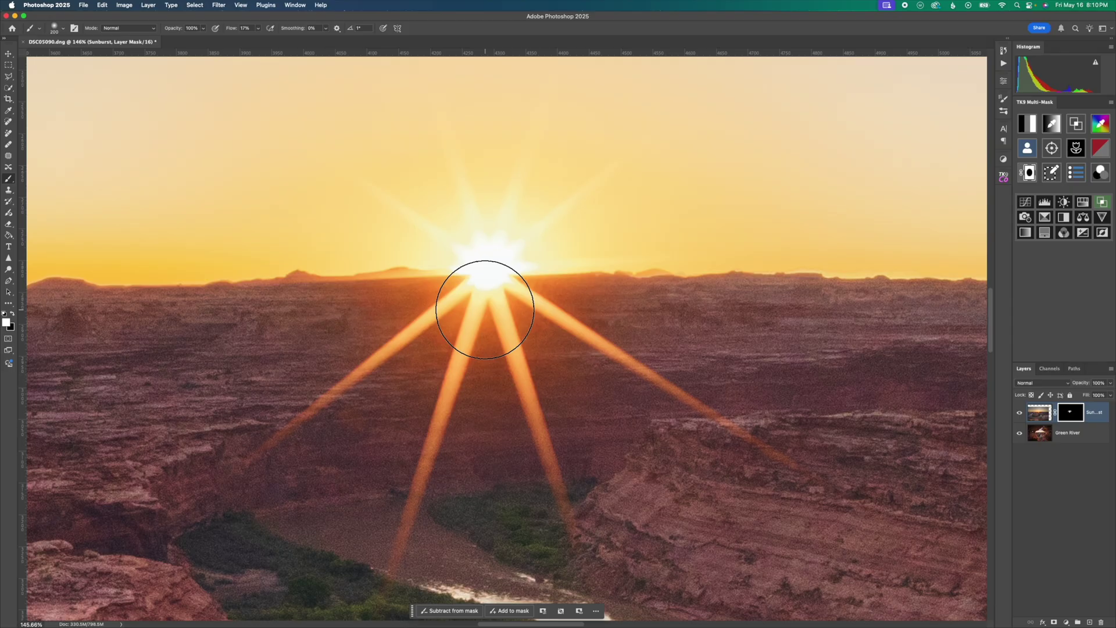
key(a)
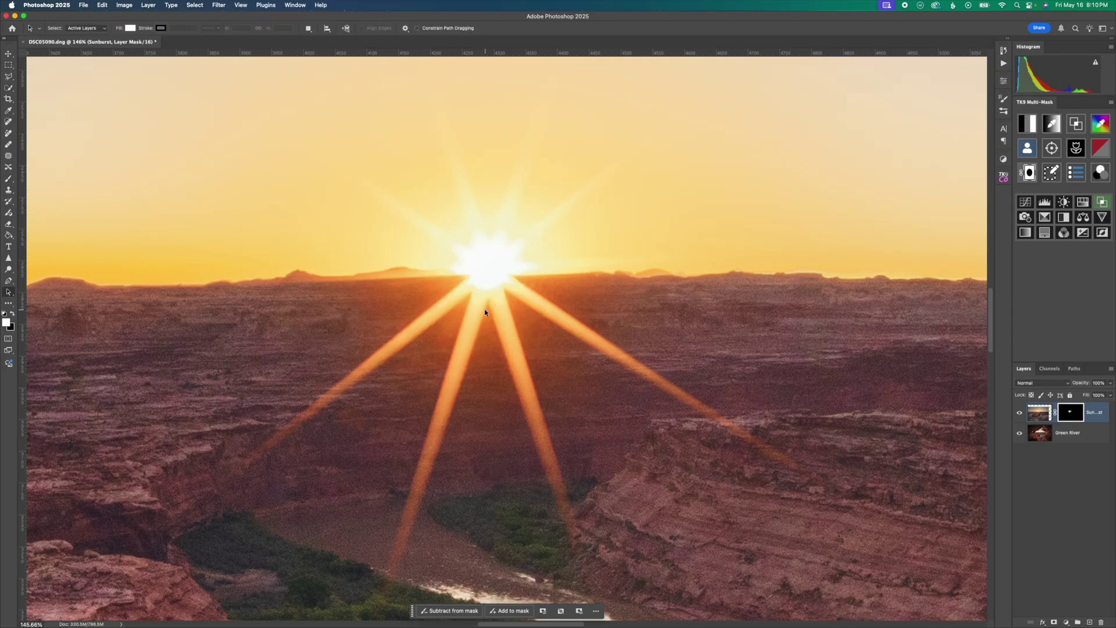
key(super+0)
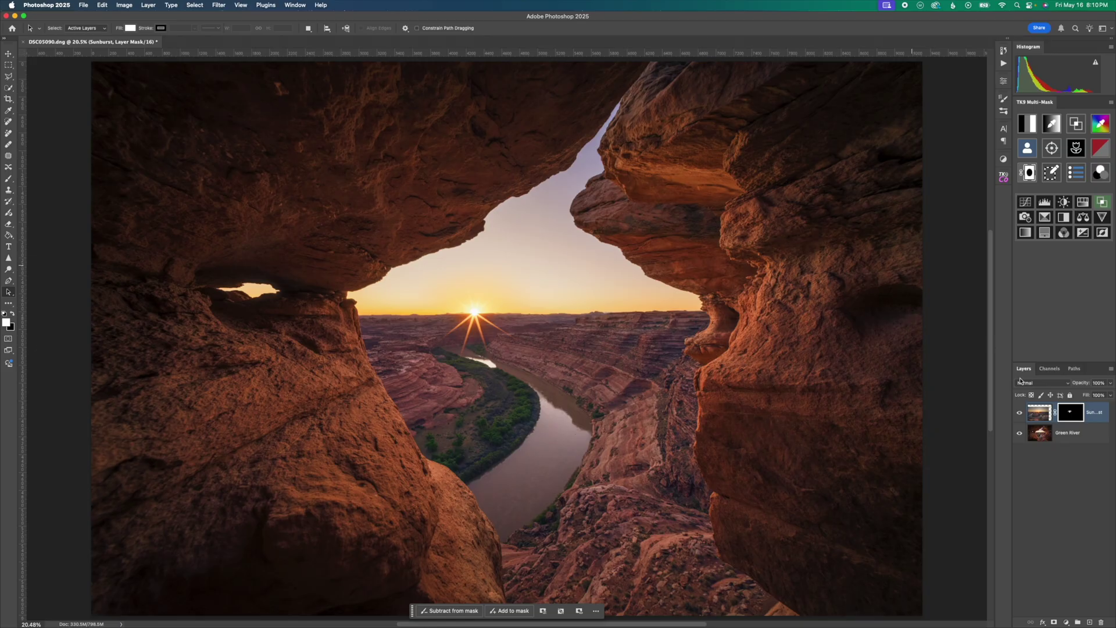
click(1020, 413)
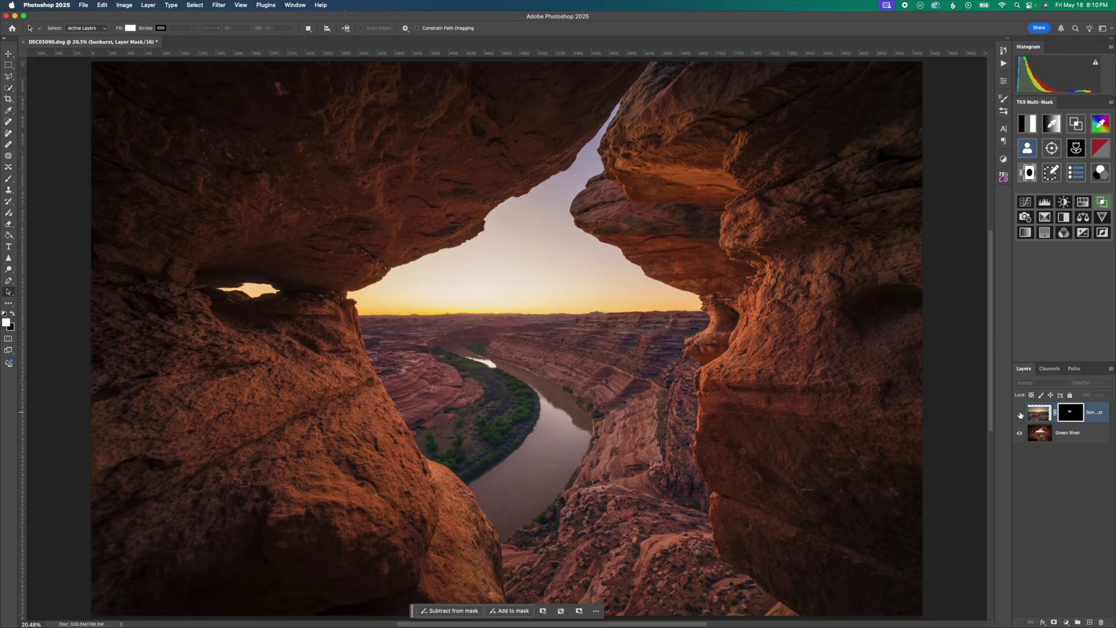
click(1020, 413)
click(1020, 414)
click(1020, 414)
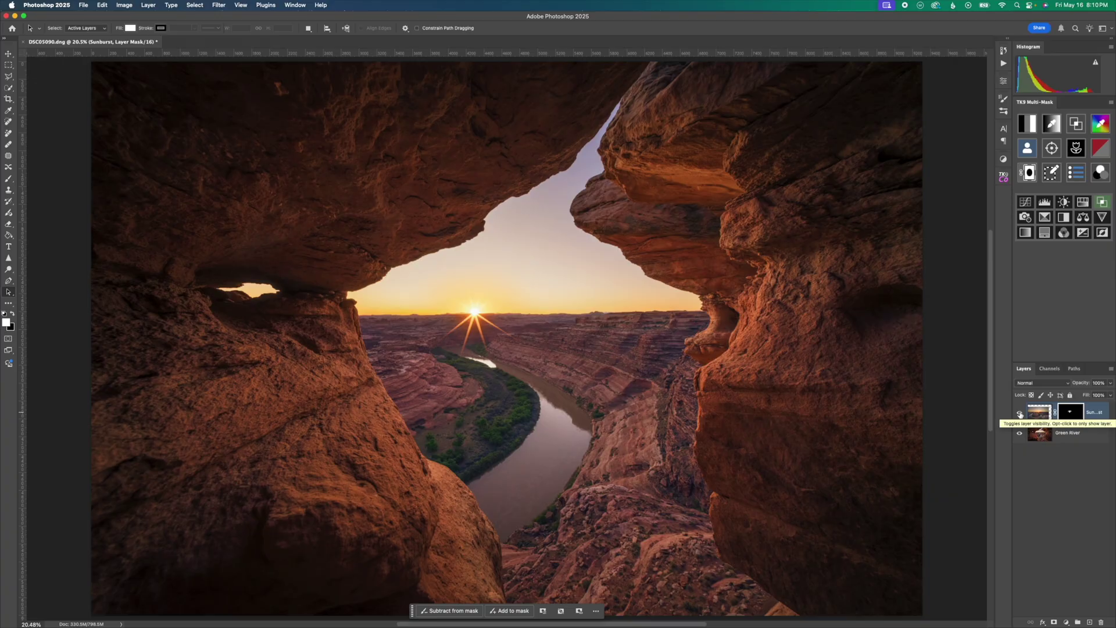
scroll(512, 319, up, 5)
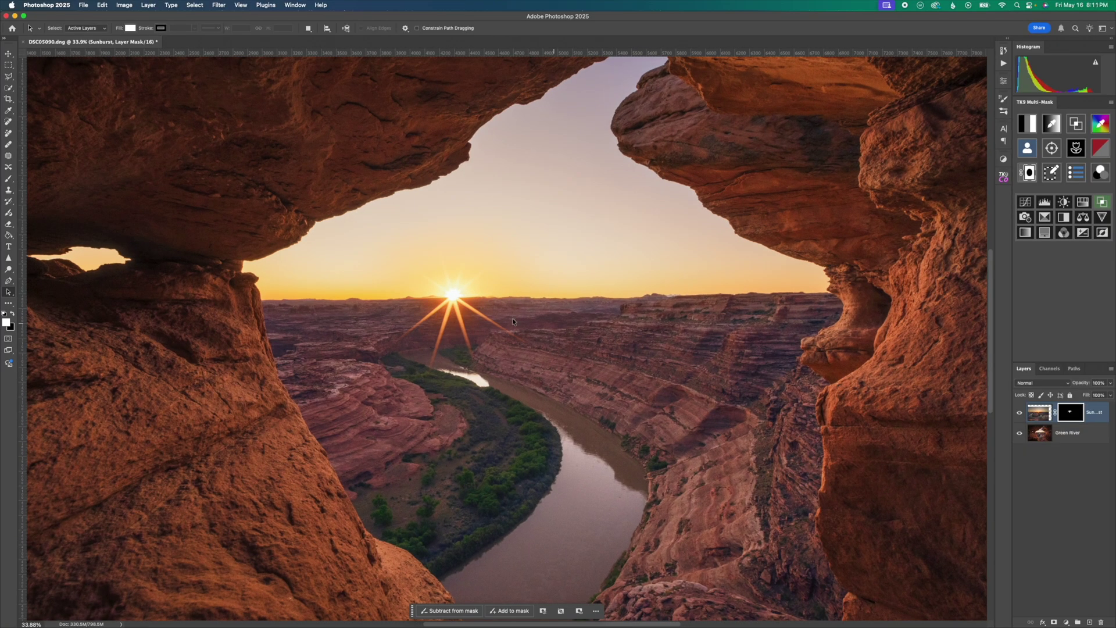
click(1022, 415)
click(1023, 415)
click(1022, 416)
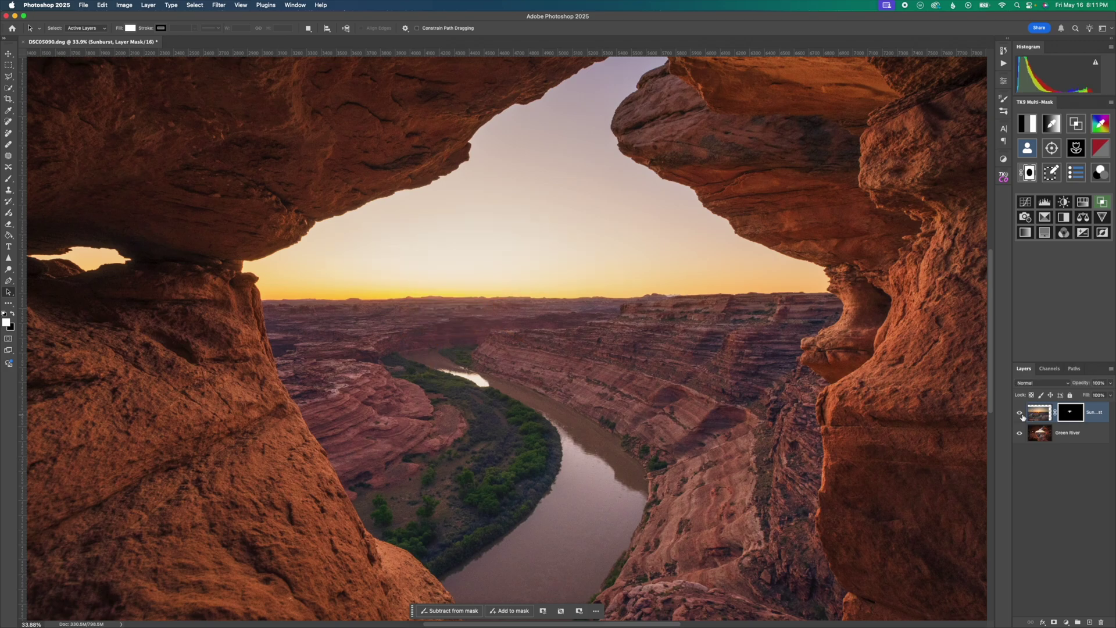
click(1022, 416)
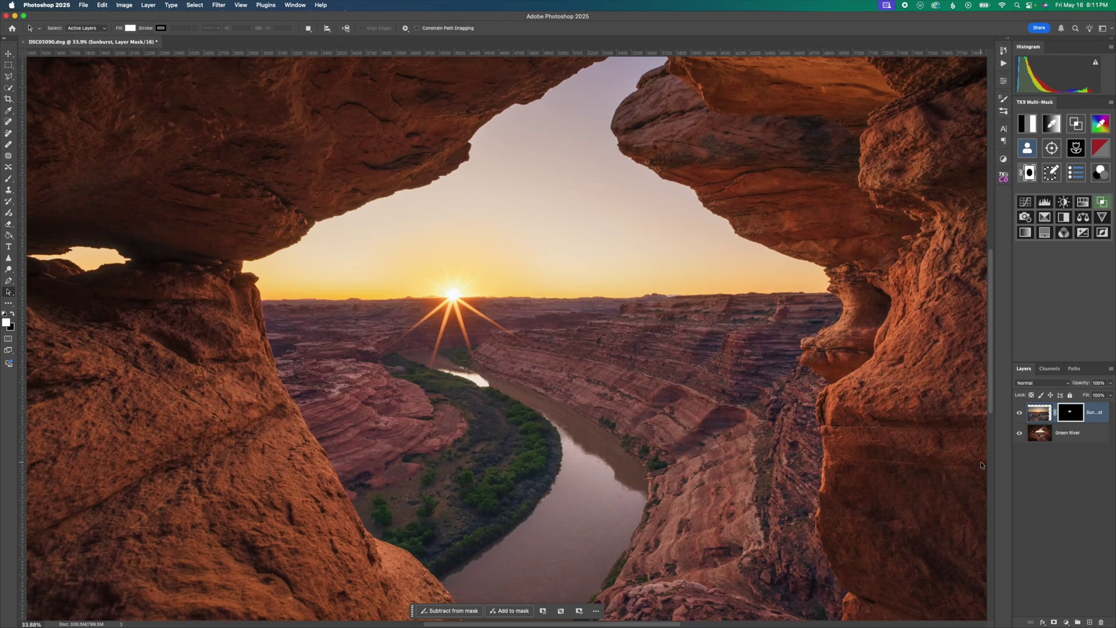
click(1002, 157)
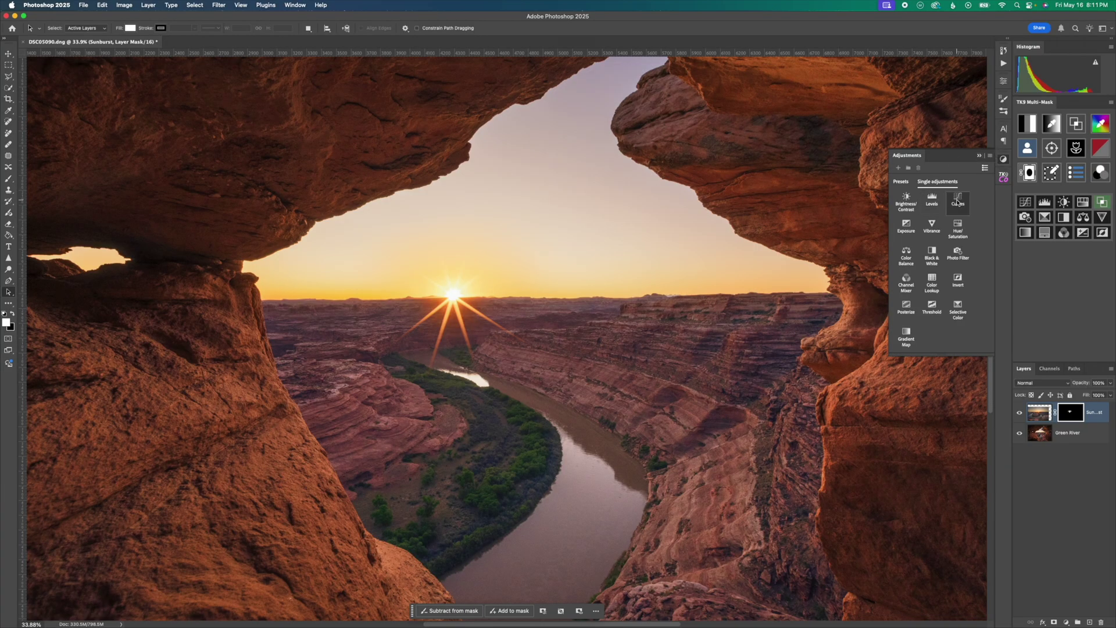
Step: Add a Curves layer clipped to Sunburst, lifting black output to 30 and input 48 to 76
click(957, 200)
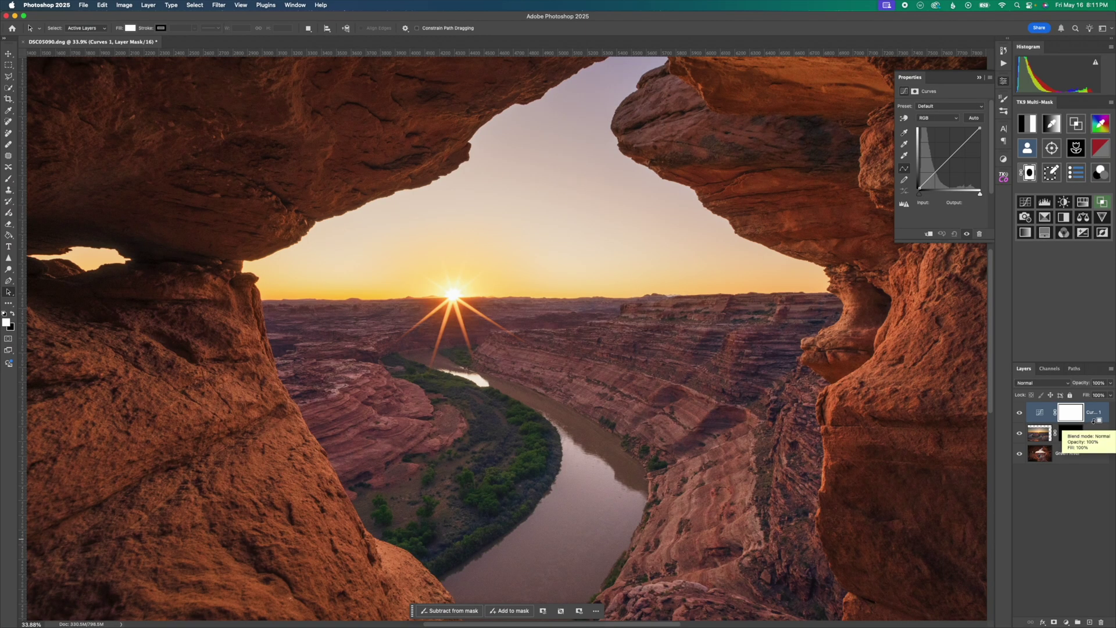
alt+click(1093, 422)
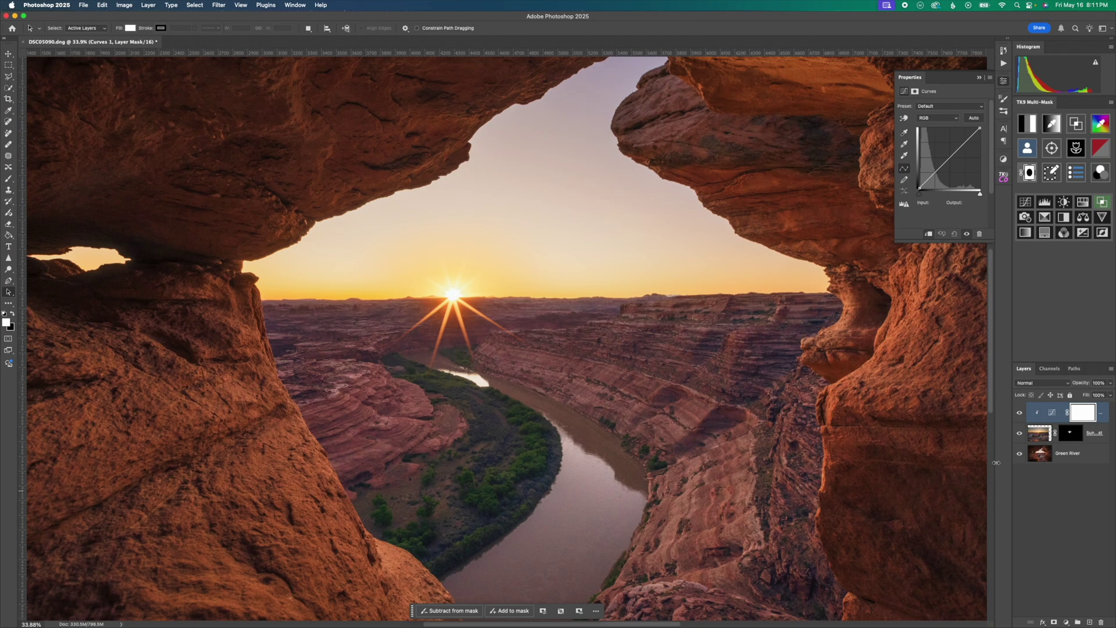
scroll(352, 299, up, 5)
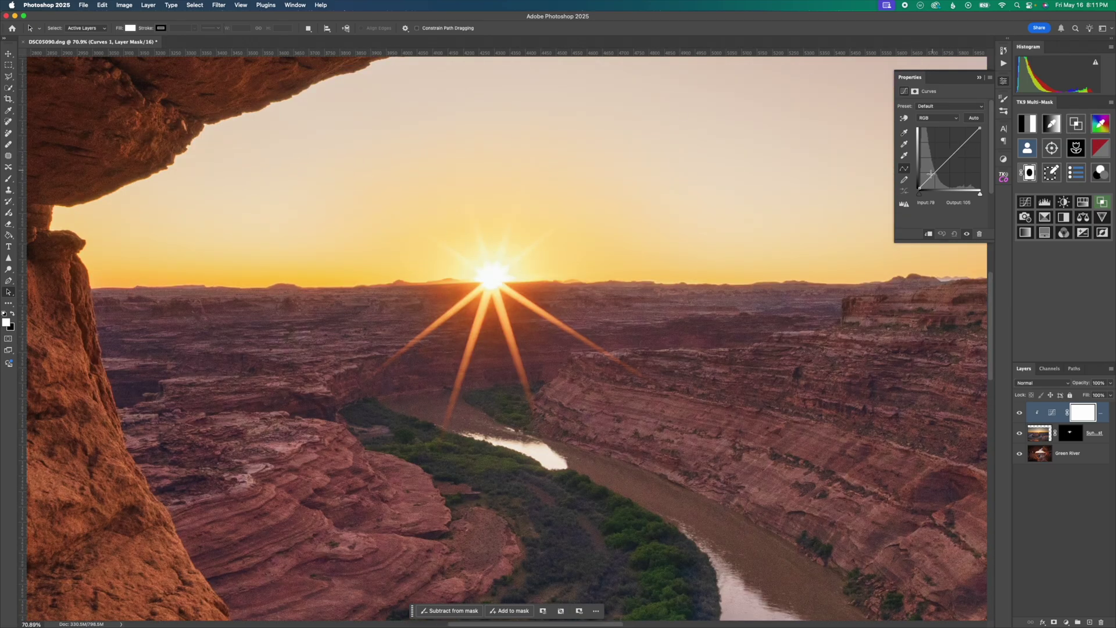
drag(918, 189, 931, 169)
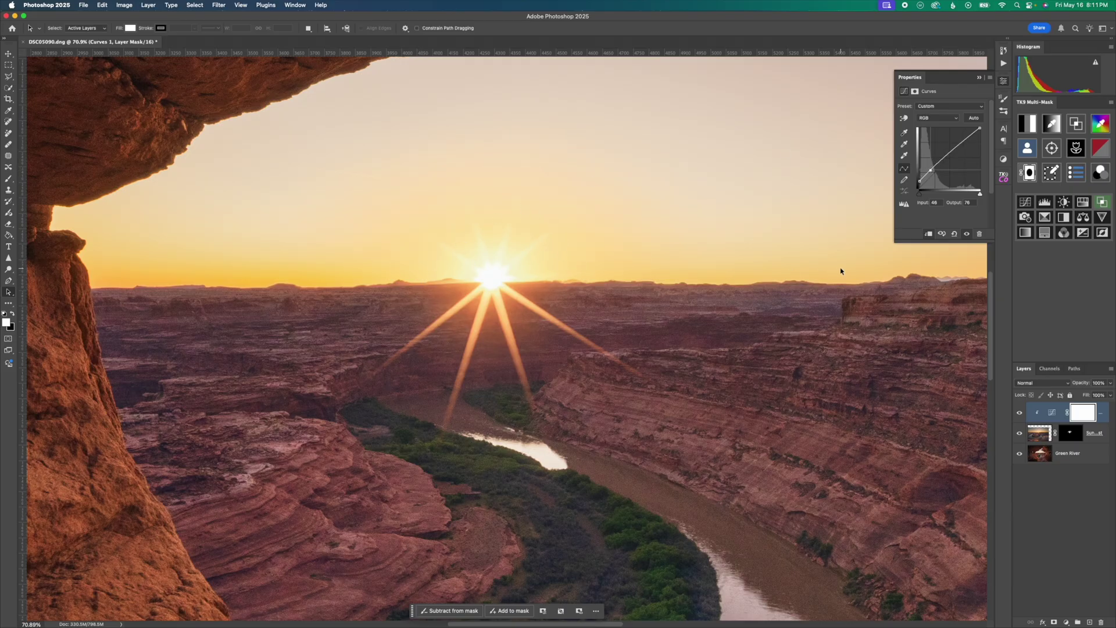
click(979, 77)
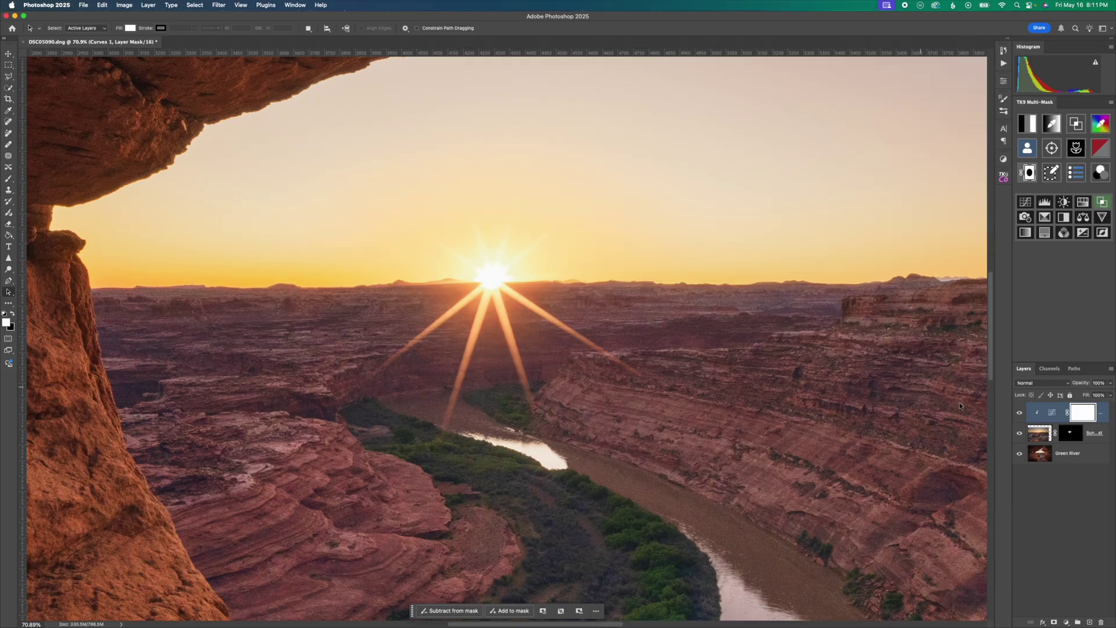
click(1021, 414)
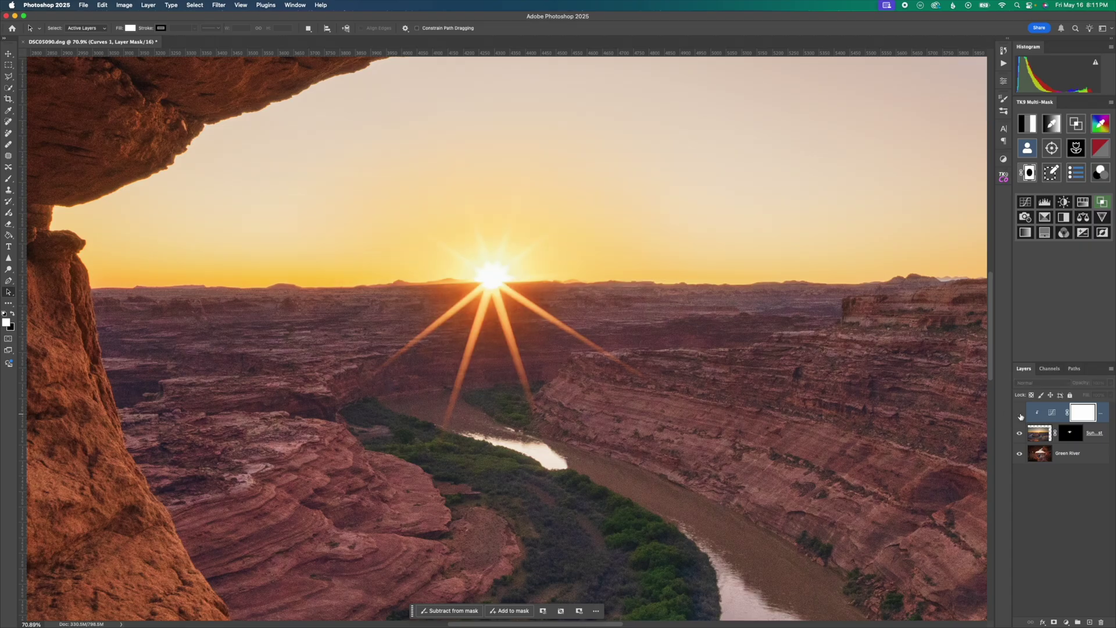
click(1020, 414)
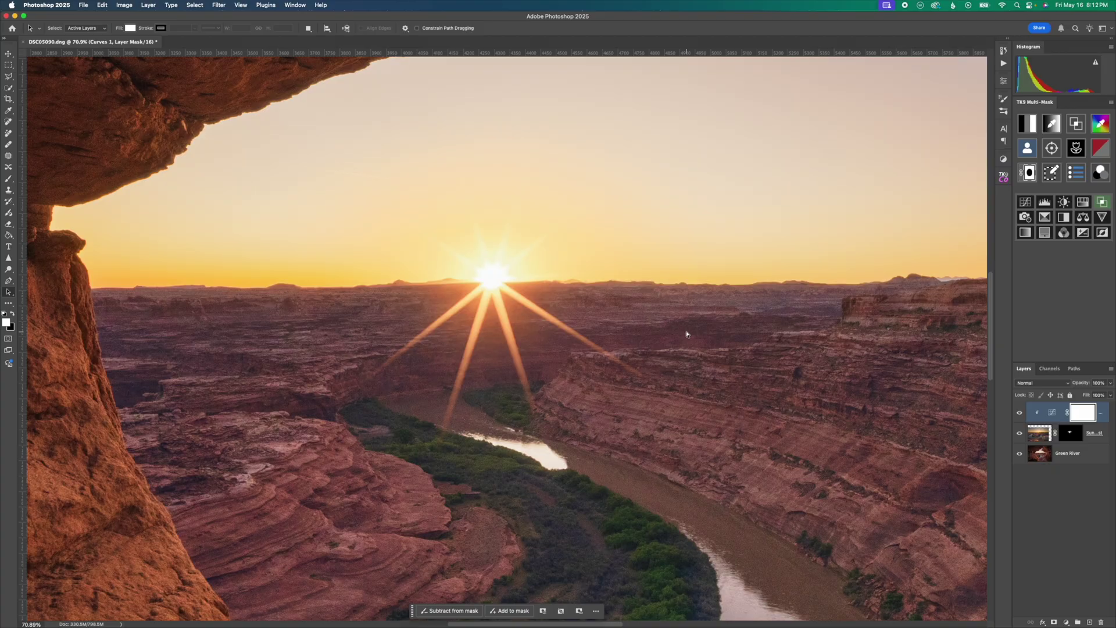
key(super+0)
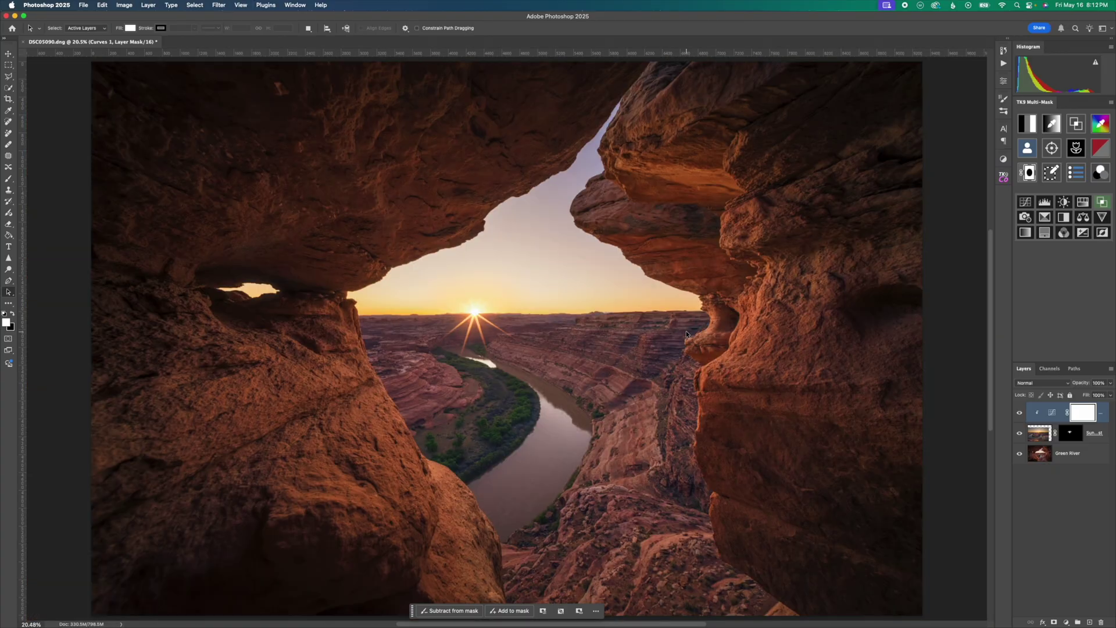
click(1018, 432)
click(1018, 433)
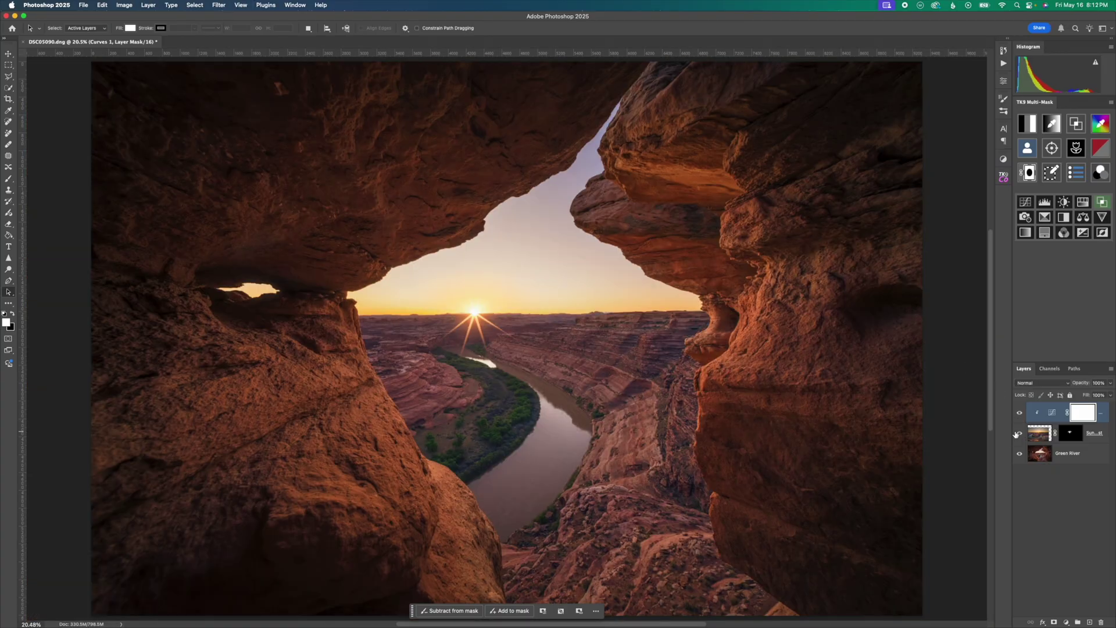